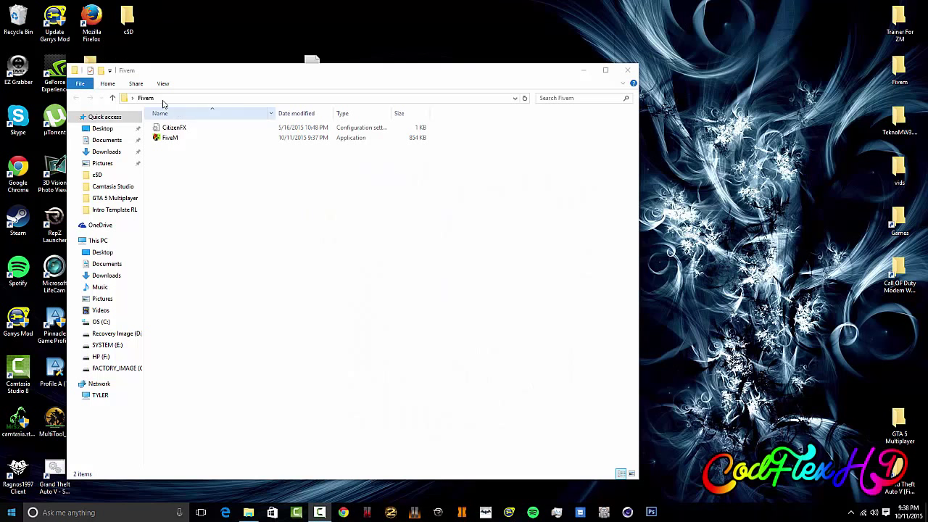
Step: Tidy the desktop icons and move the Fivem folder window to the top of the screen
click(193, 79)
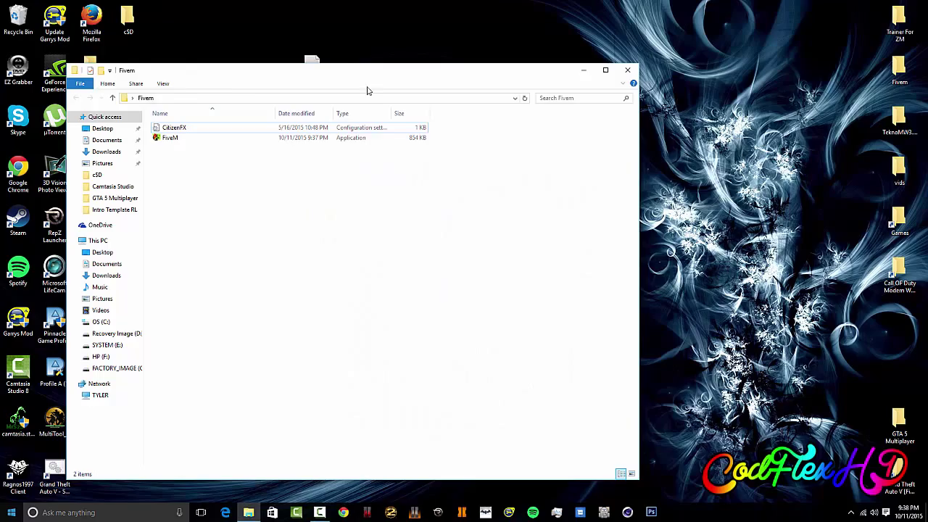
drag(331, 76, 642, 168)
drag(356, 207, 268, 47)
drag(320, 69, 143, 69)
drag(556, 166, 518, 289)
drag(496, 170, 208, 35)
drag(564, 295, 508, 21)
Step: Move FiveM.exe and CitizenFX.ini from fivem (1).zip into the Fivem folder, replacing the old files, and launch FiveM
click(209, 30)
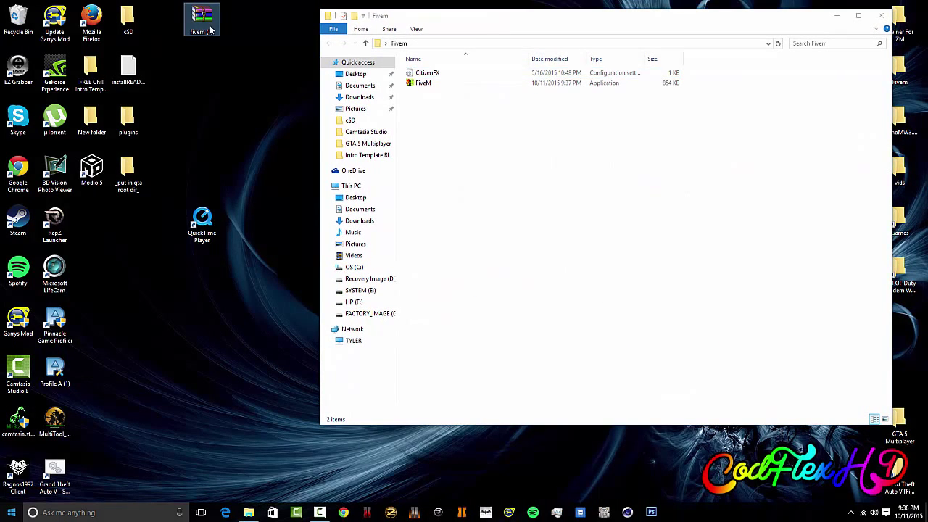
double_click(209, 30)
drag(468, 250, 458, 113)
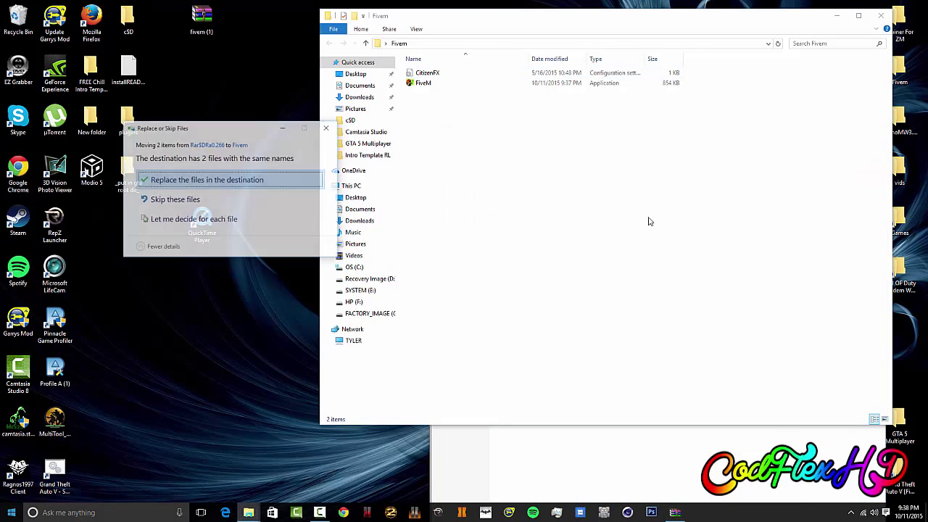
click(324, 127)
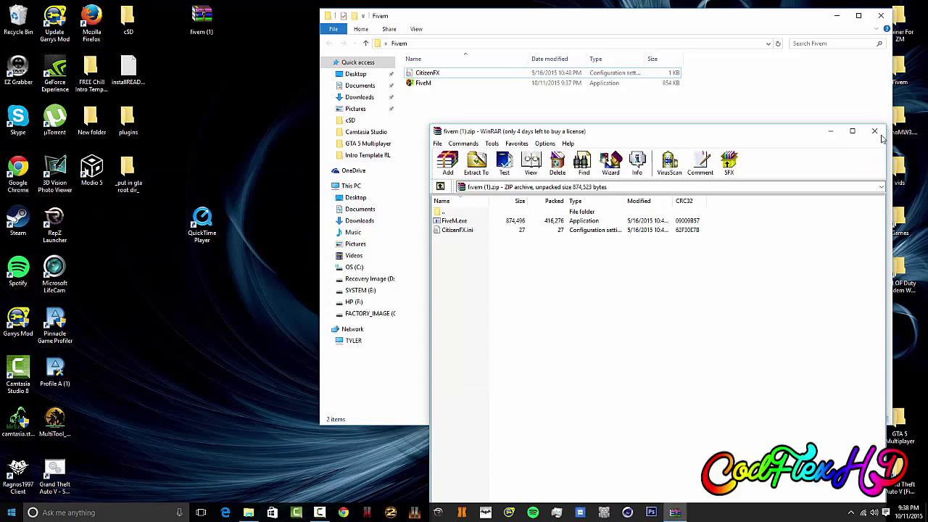
click(874, 131)
double_click(483, 83)
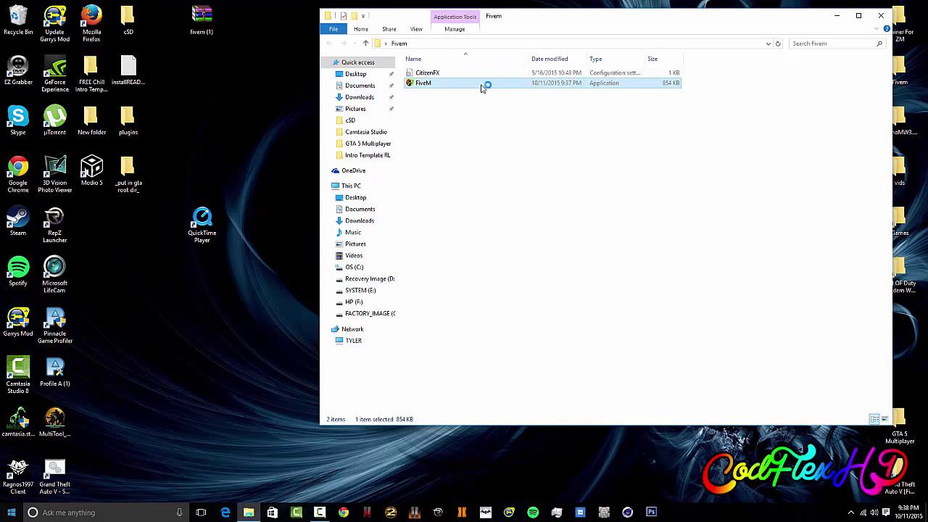
Step: Select HP (F:) > Games > 1 > Grand Theft Auto V as the folder containing GTA5.exe
drag(200, 222, 90, 221)
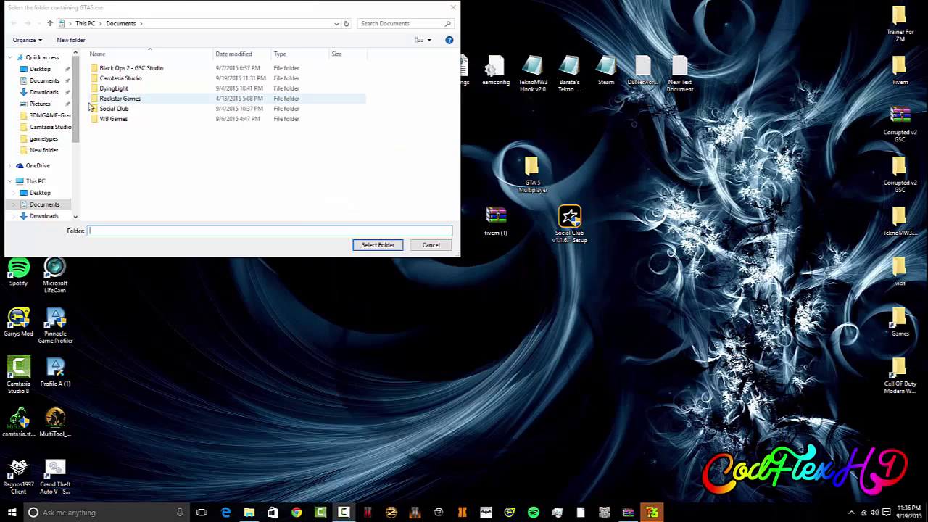
drag(77, 108, 76, 171)
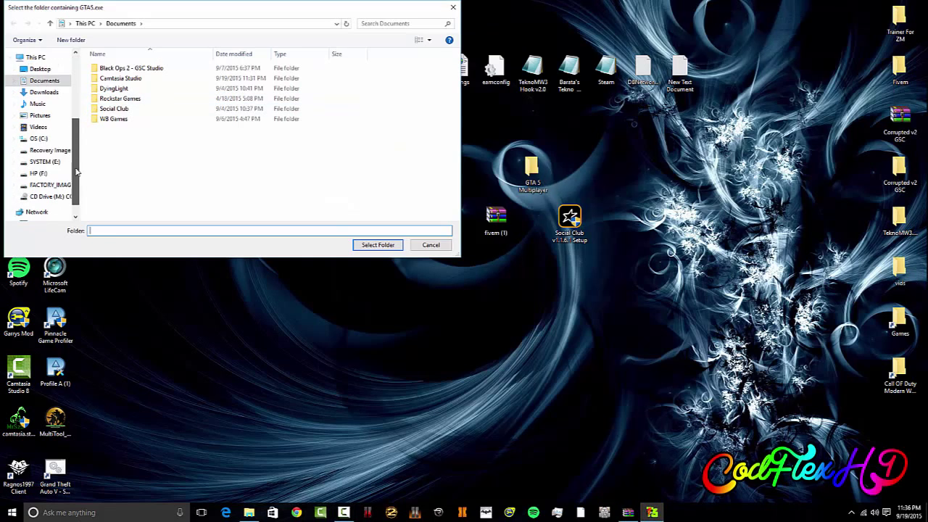
click(38, 138)
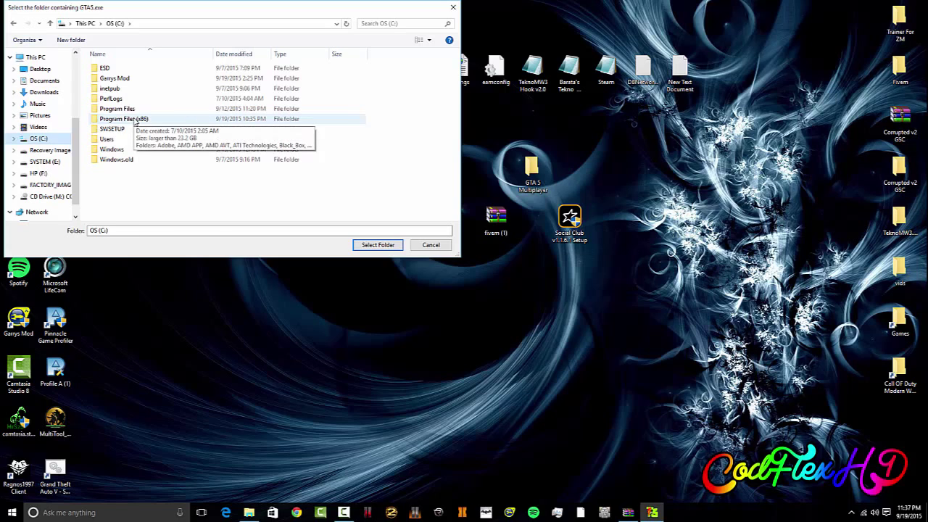
click(134, 119)
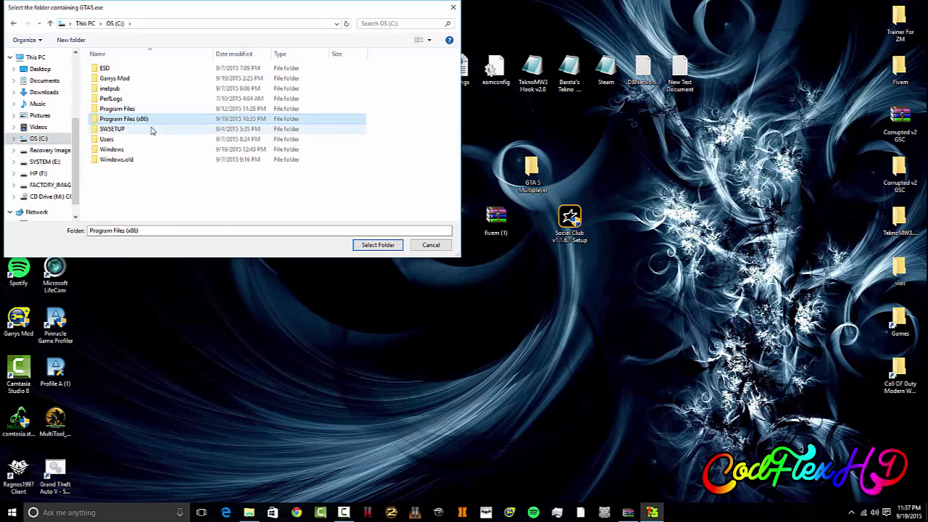
click(37, 174)
scroll(124, 128, down, 1)
double_click(129, 145)
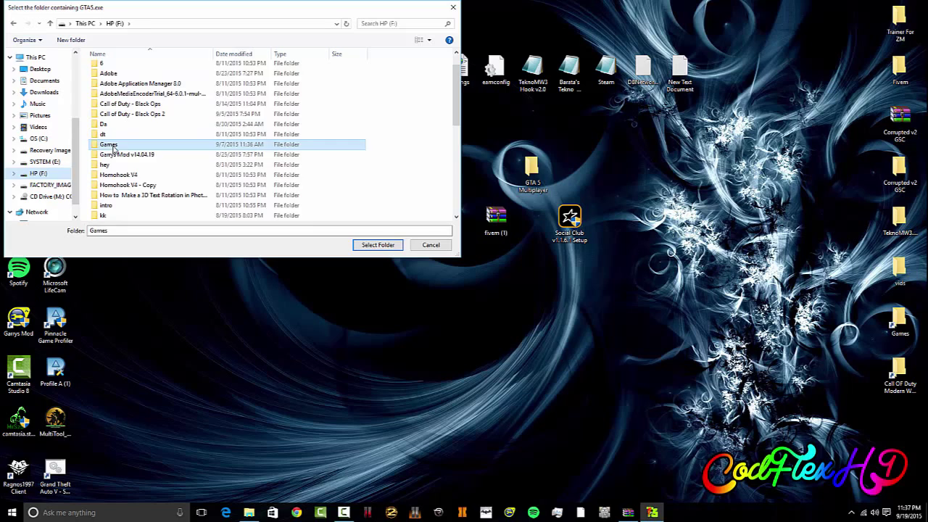
click(127, 99)
double_click(127, 99)
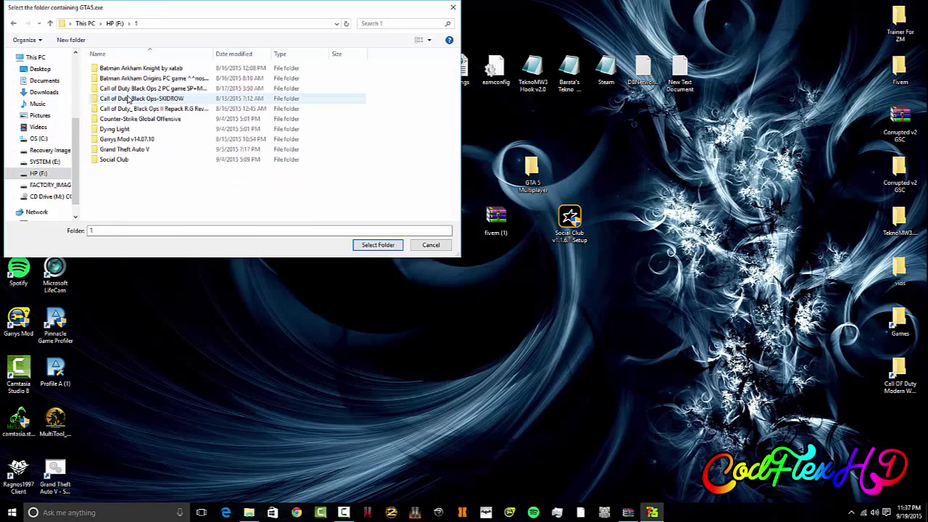
double_click(137, 157)
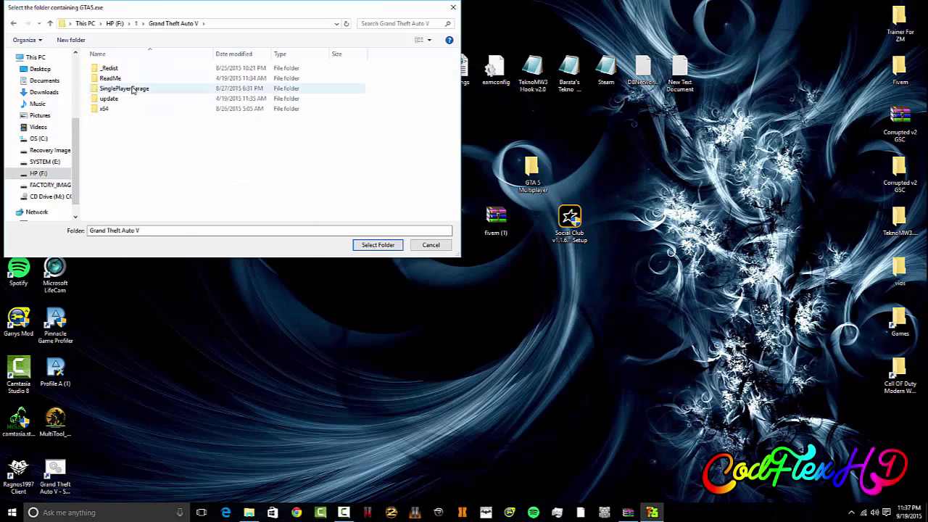
click(379, 245)
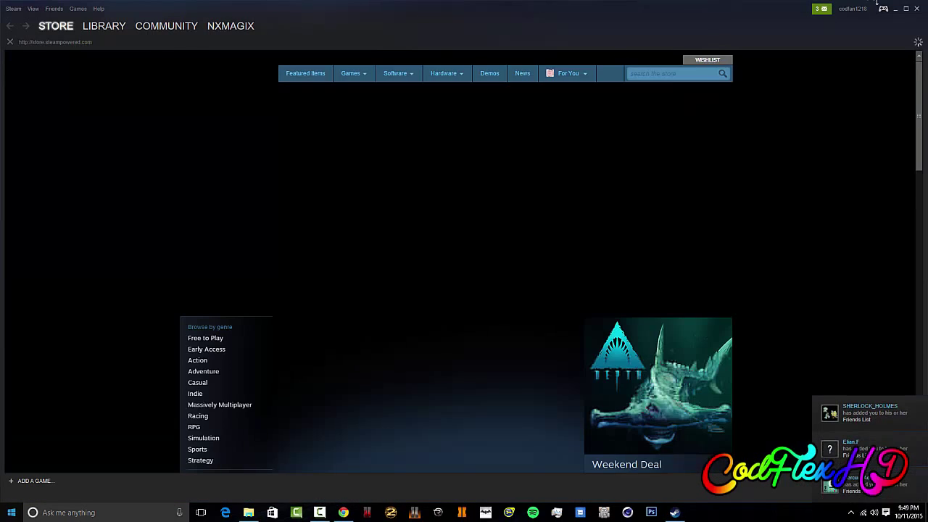
Step: Minimize Steam, close its update news, and start FiveM from the GTA 5 Multiplayer folder
click(896, 9)
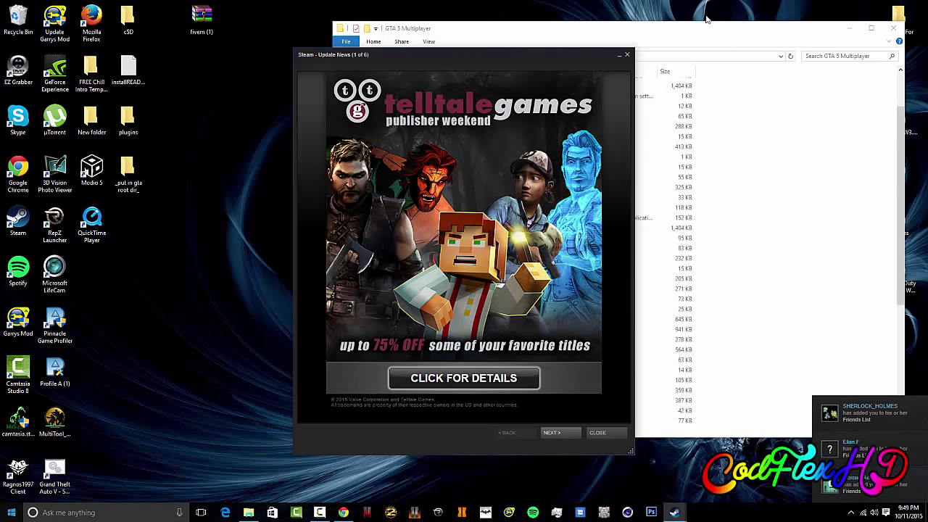
click(627, 54)
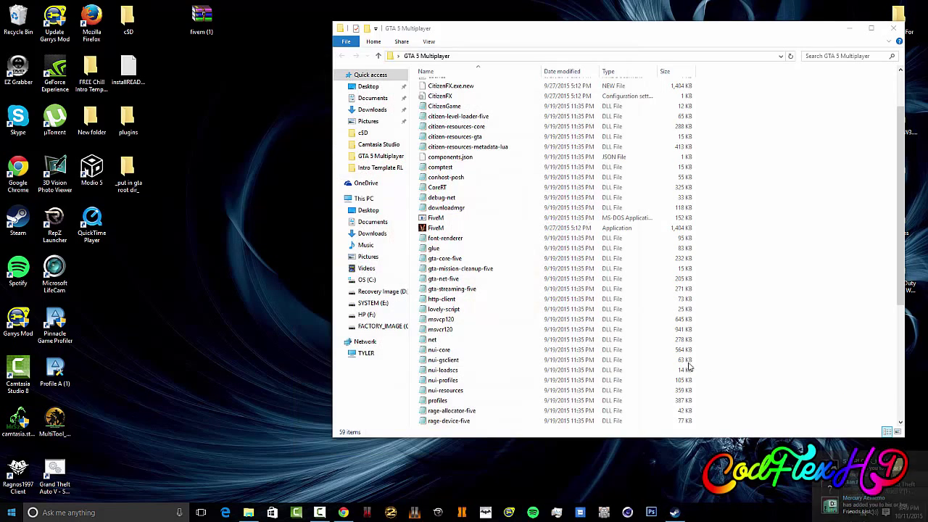
click(425, 227)
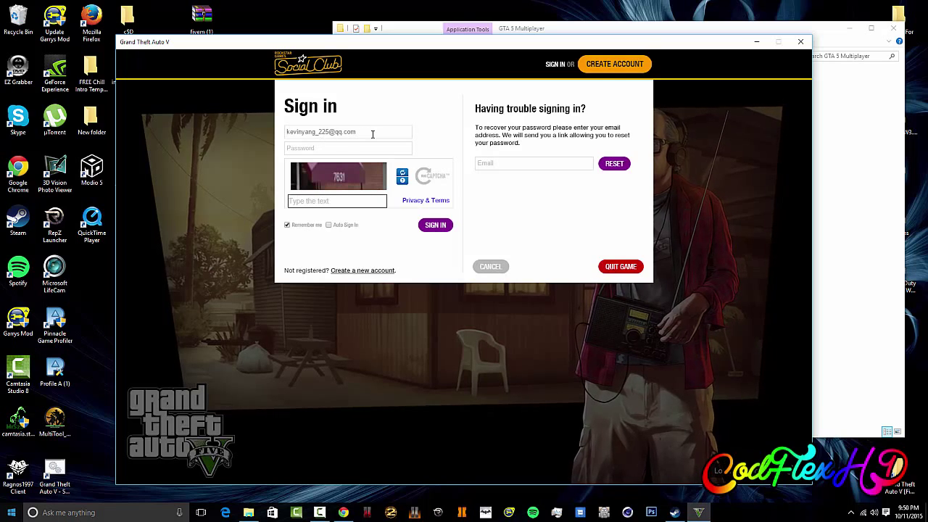
Step: Sign in to Social Club with the account e-mail, password and captcha, enabling automatic sign-in
drag(366, 131, 186, 134)
key(BackSpace)
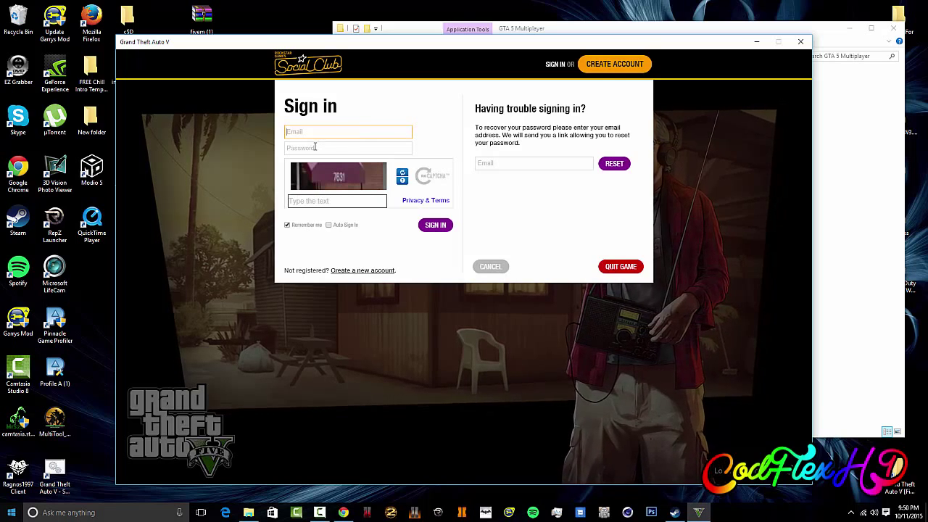
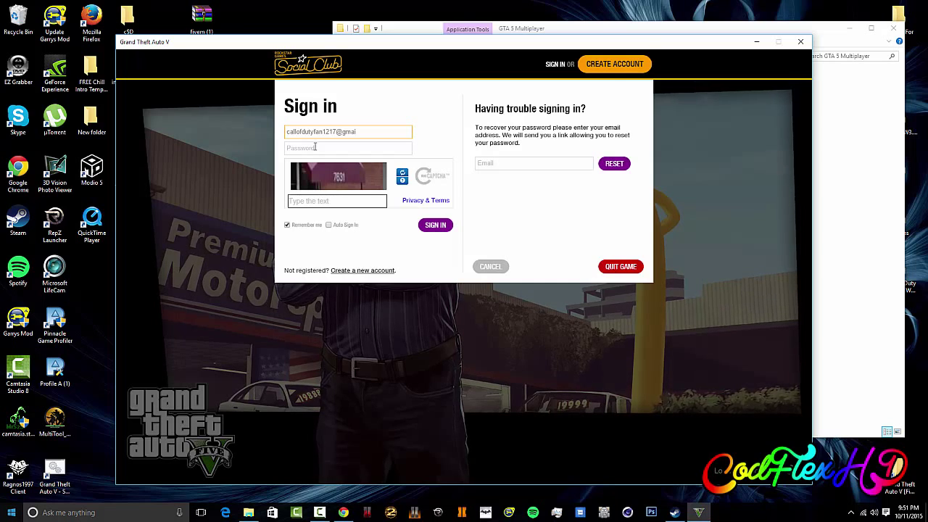
click(314, 147)
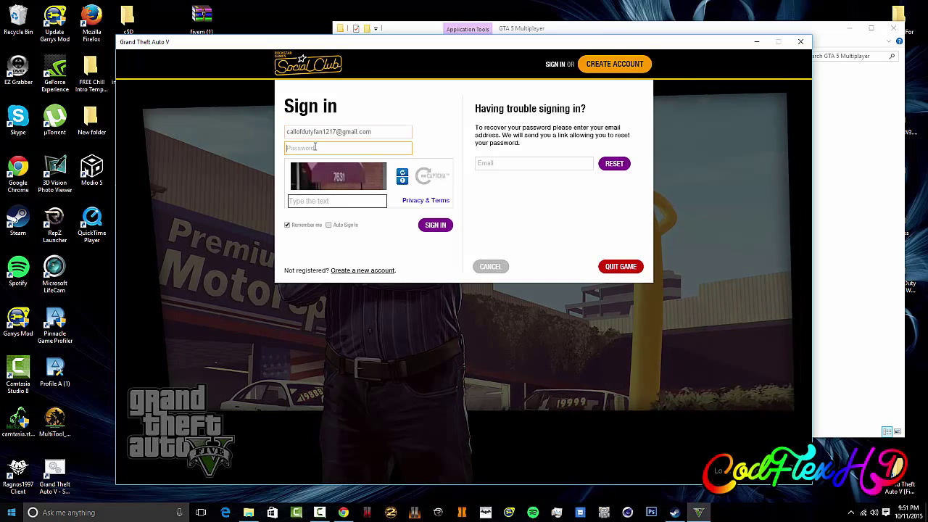
text(********)
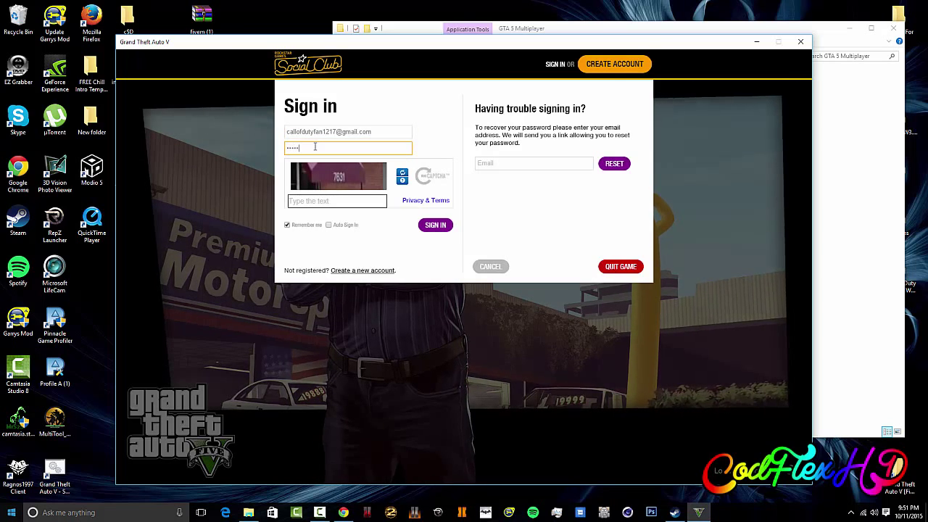
click(320, 202)
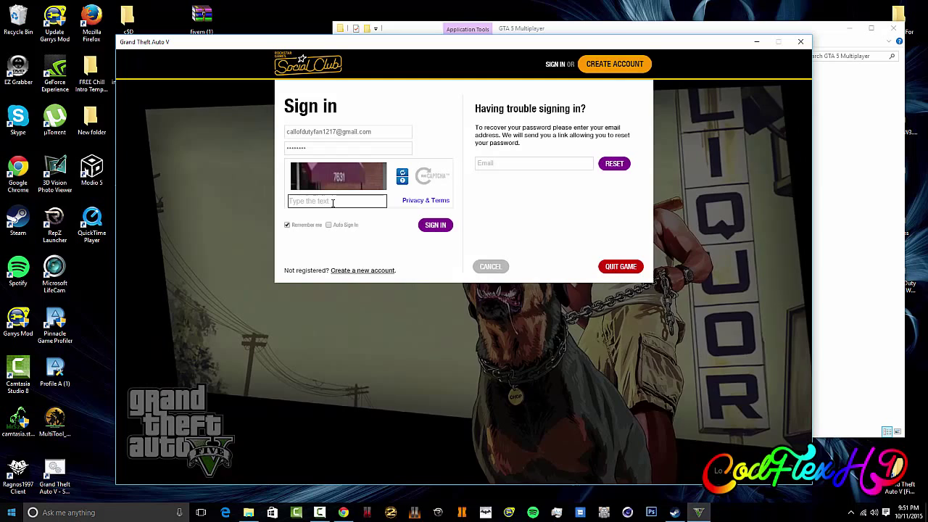
text(7631)
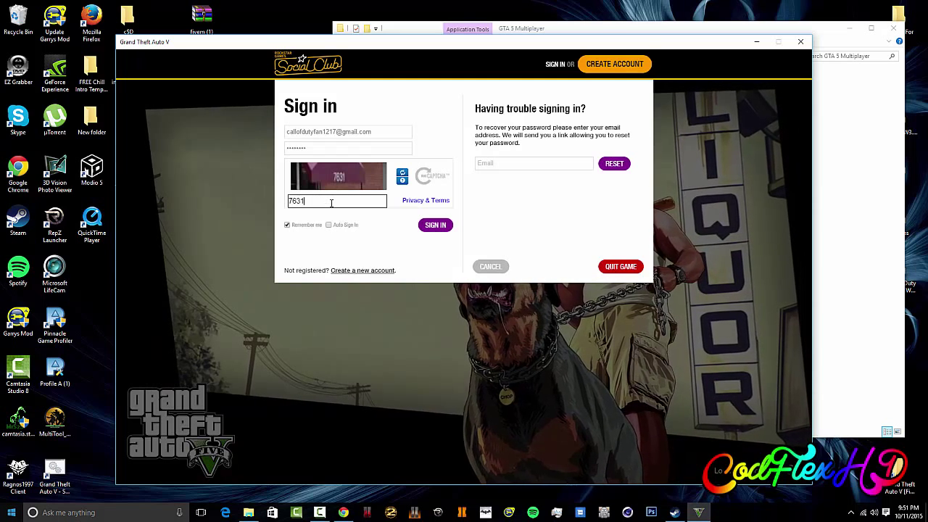
click(329, 225)
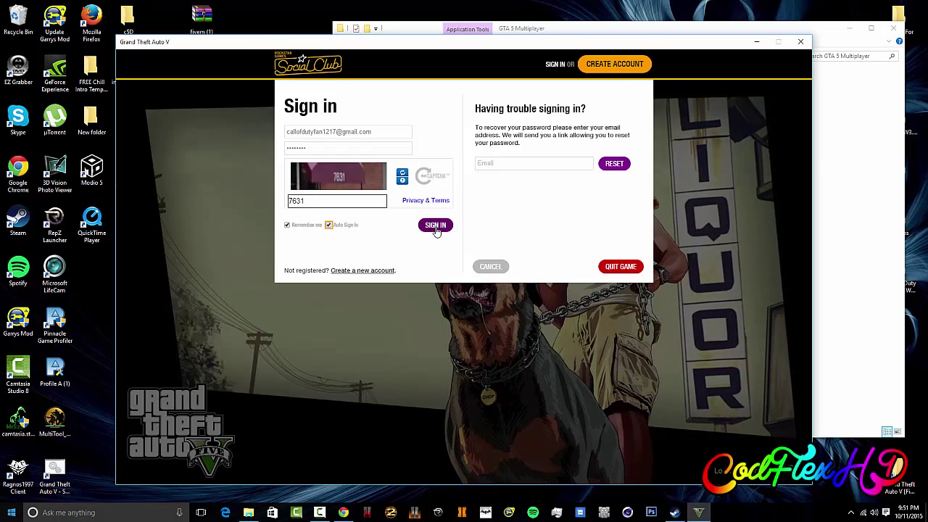
click(435, 226)
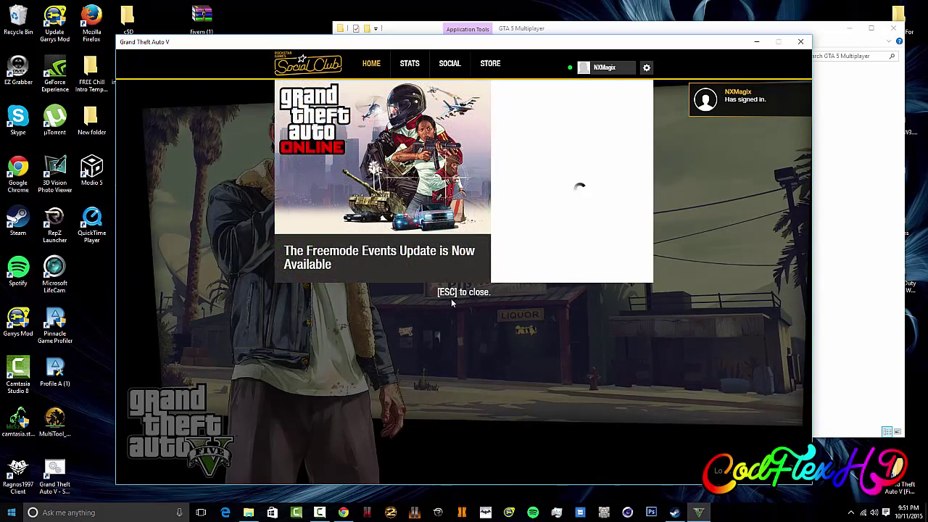
Step: Close the Social Club overlay to return to the GTA V loading screen
key(Escape)
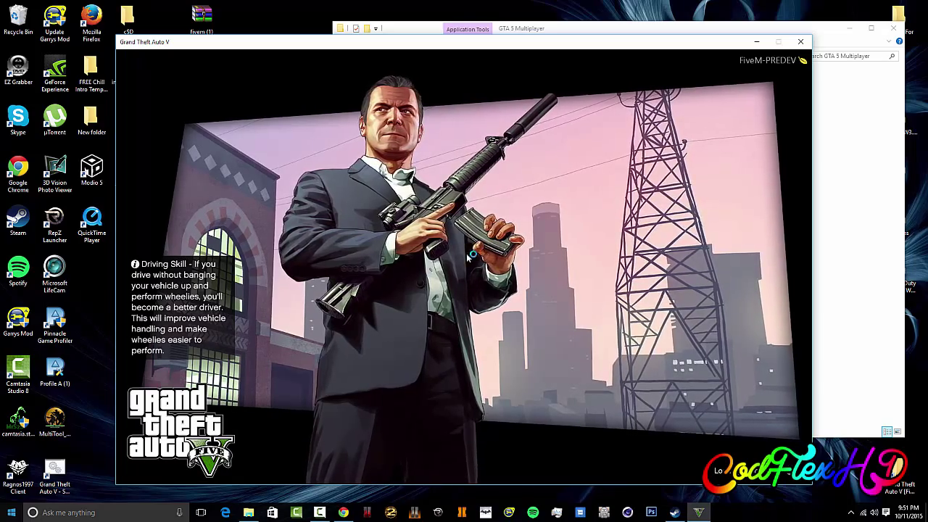
Step: End the frozen FiveM process in Task Manager, sorted by CPU, then close Task Manager
key(ctrl+shift+Escape)
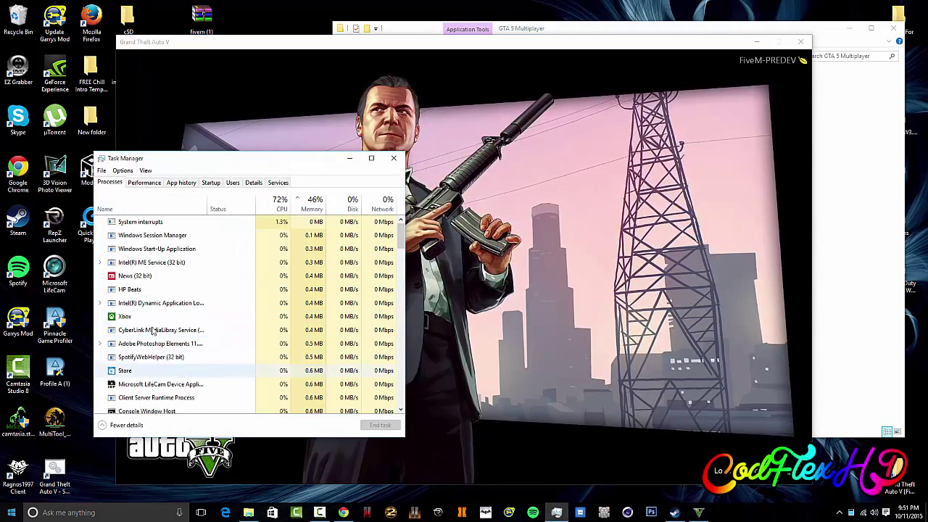
scroll(152, 331, down, 10)
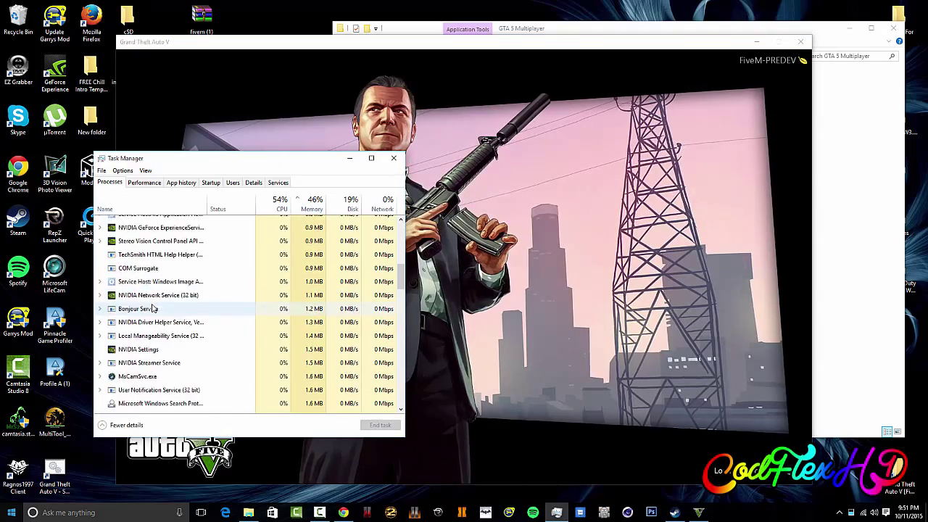
scroll(154, 308, down, 4)
click(268, 201)
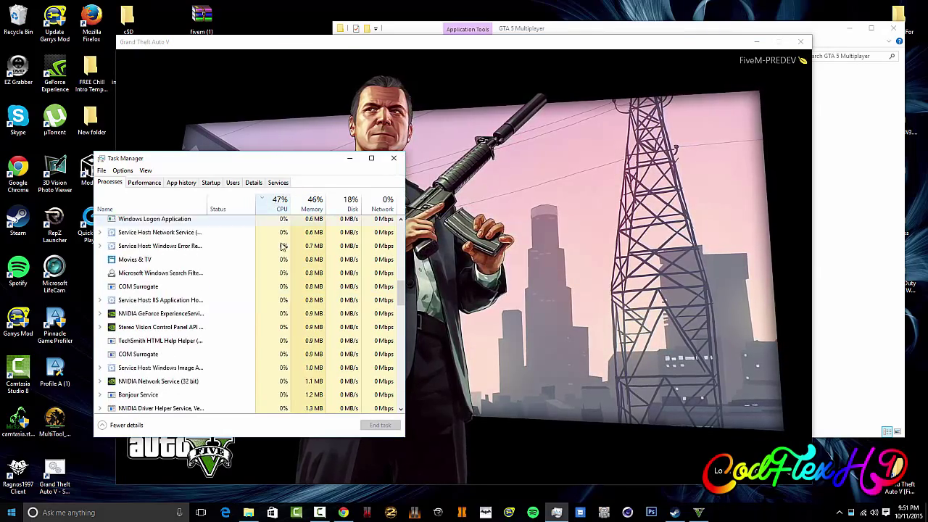
scroll(281, 269, up, 3)
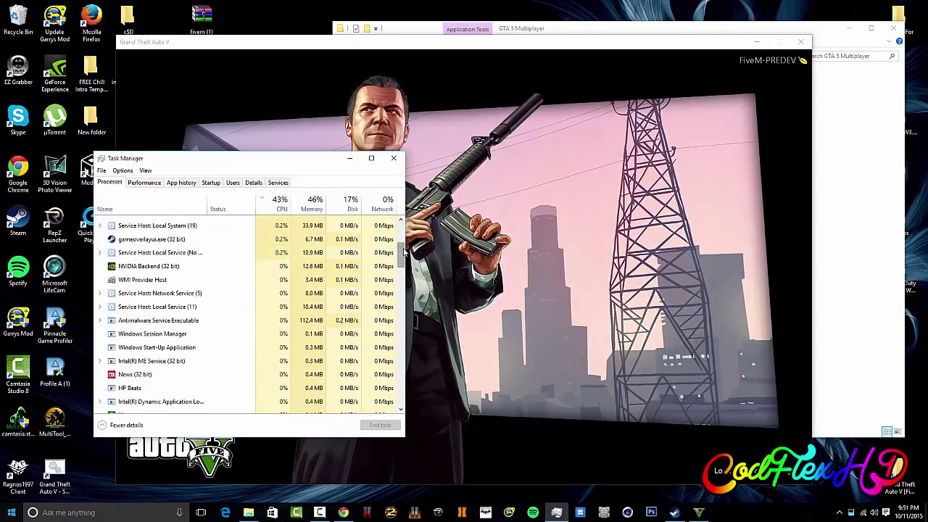
scroll(403, 224, up, 3)
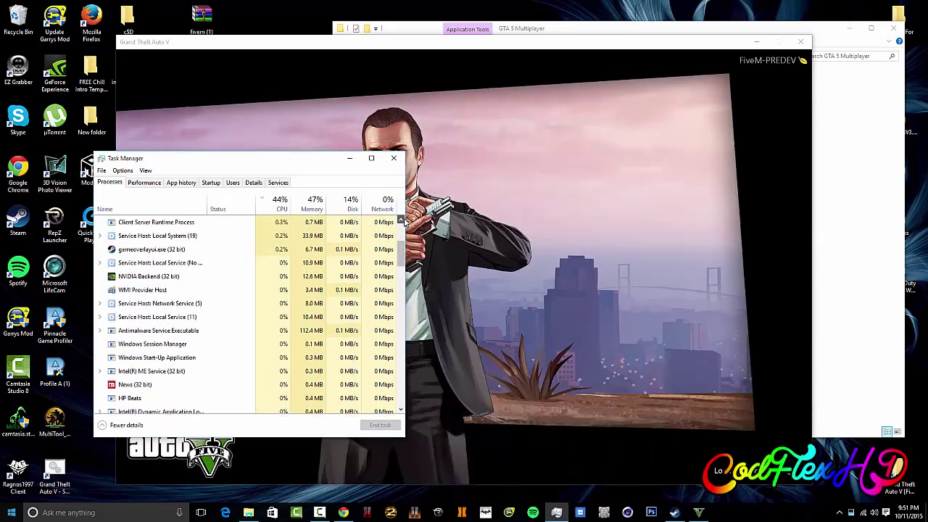
scroll(403, 223, up, 2)
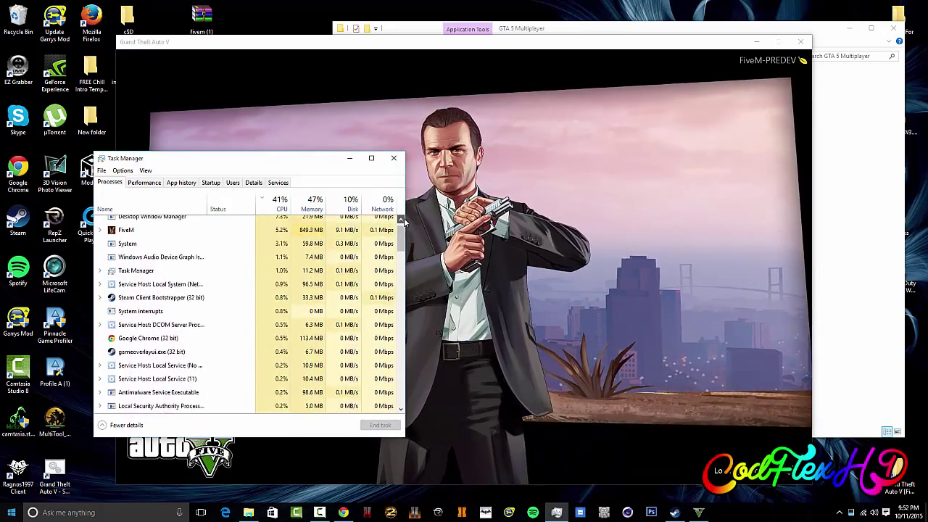
right_click(239, 248)
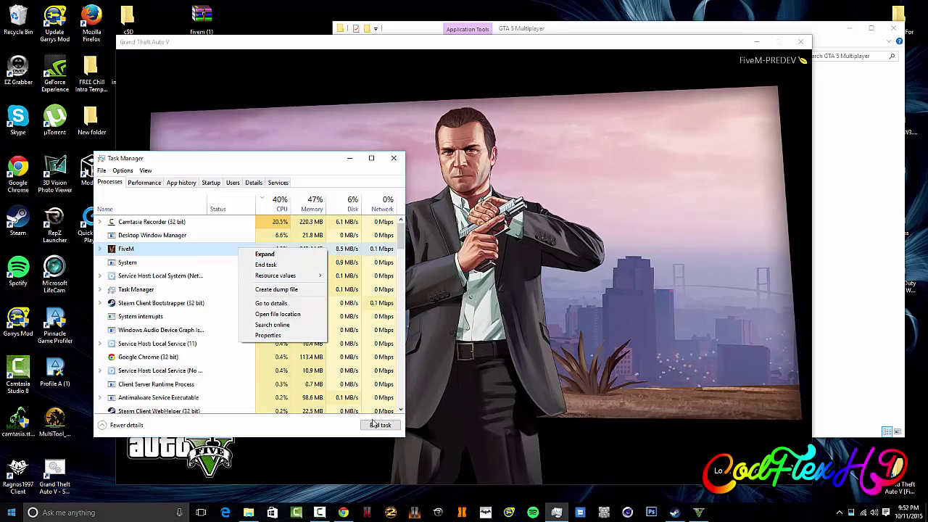
click(265, 265)
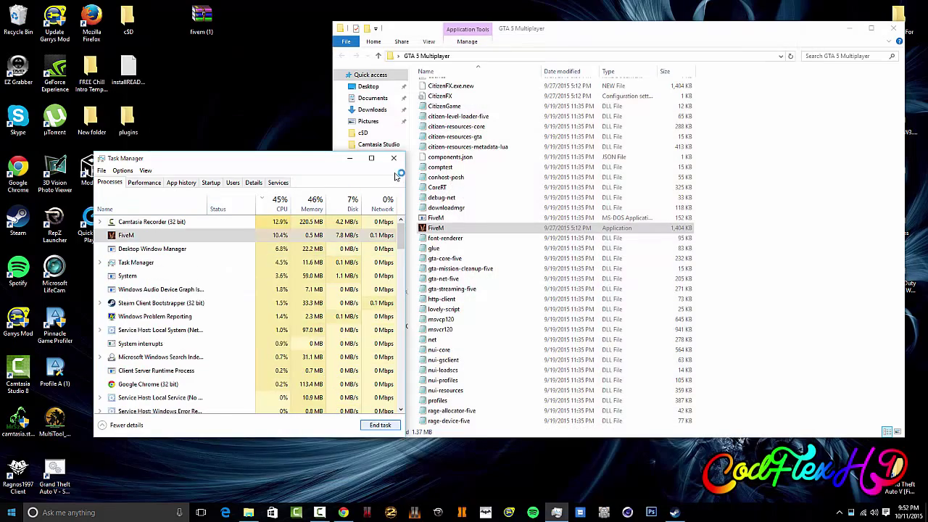
click(394, 159)
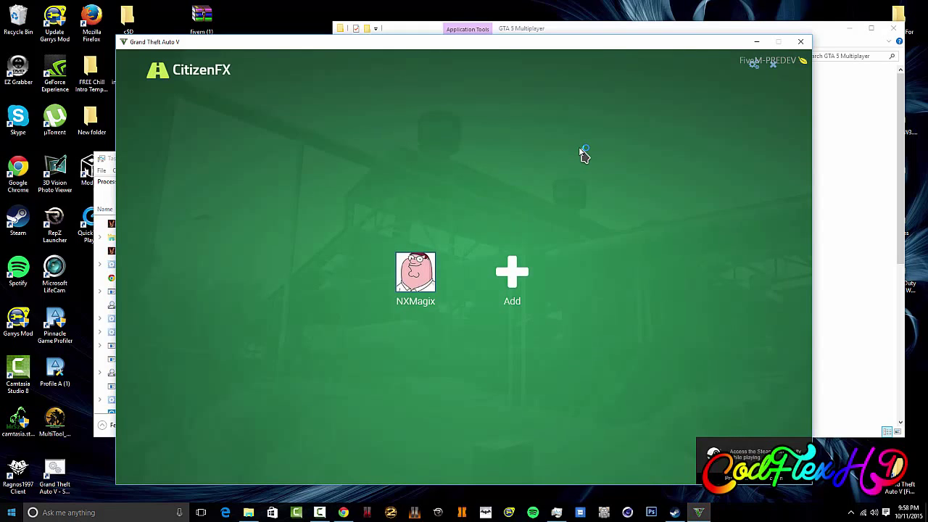
Step: Open the CitizenFX Multiplayer server list from the signed-in profile tile
click(431, 286)
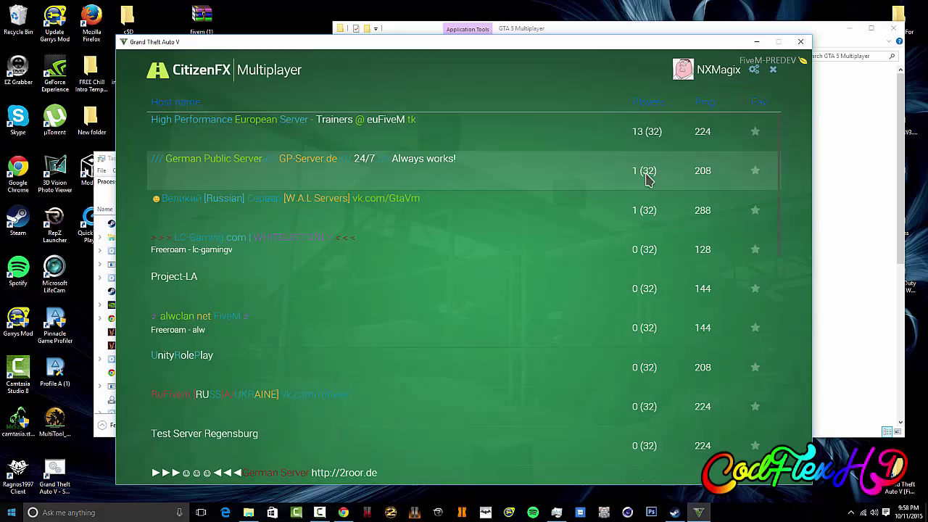
Step: Join the German Public Server from the server list
click(637, 177)
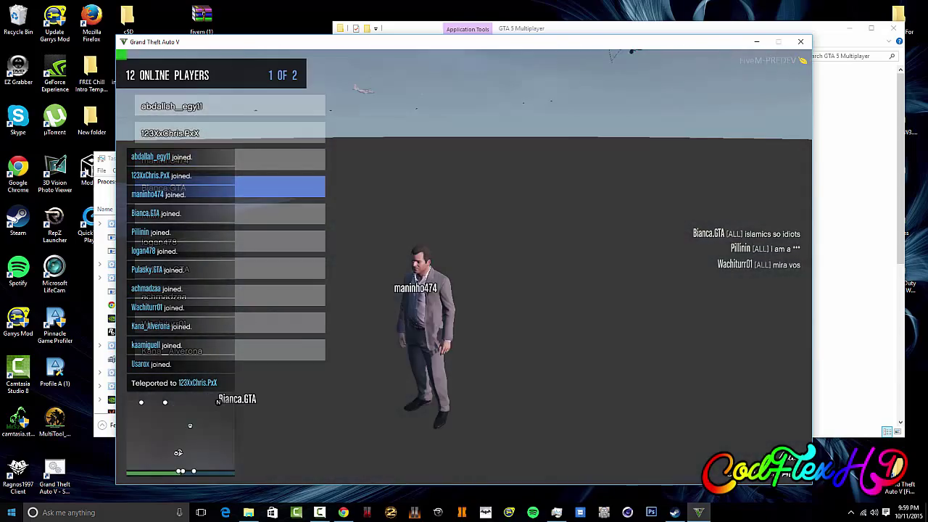
Step: In the trainer's Player options, turn Super Jump and Never Wanted off
key(w)
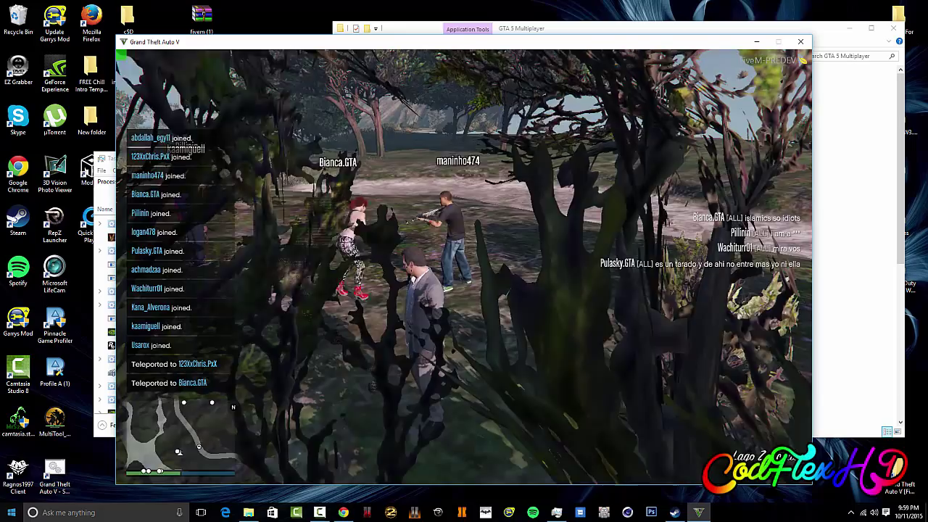
key(F7)
key(Down)
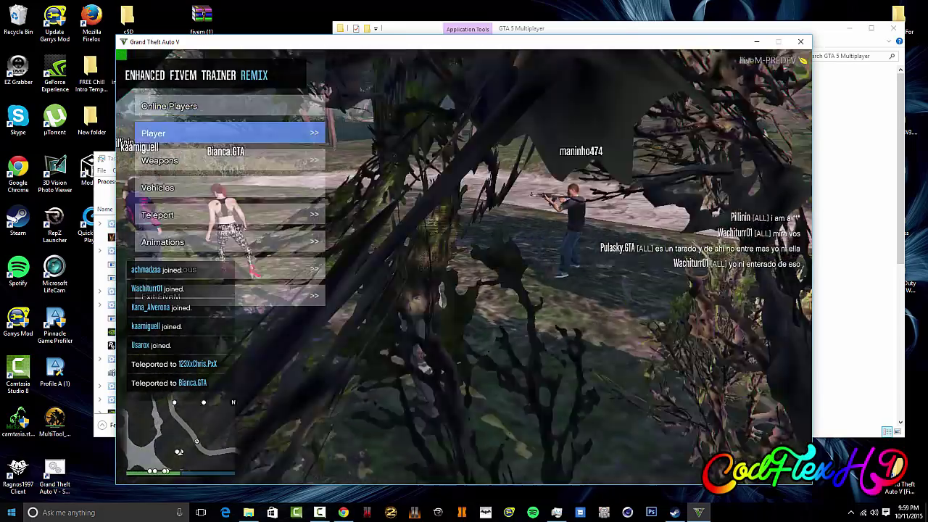
key(Return)
key(Down)
key(Down)
key(Down)
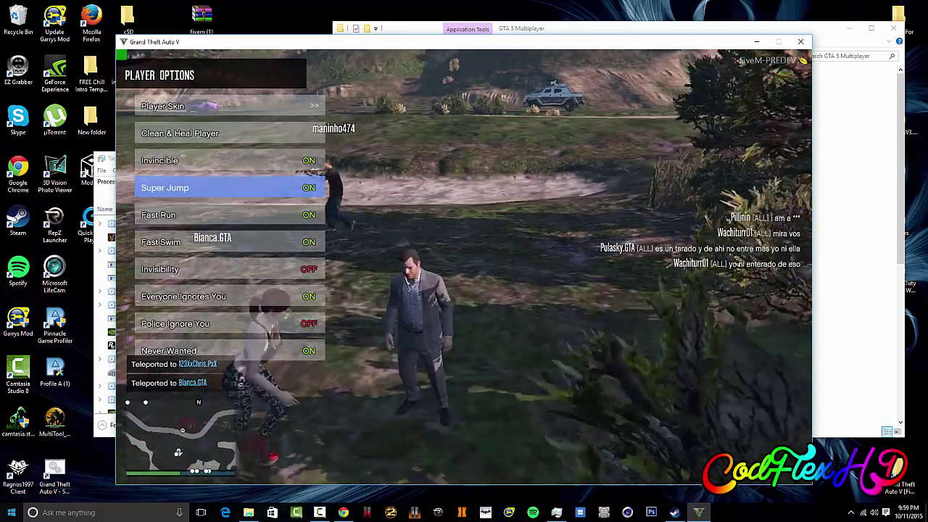
key(BackSpace)
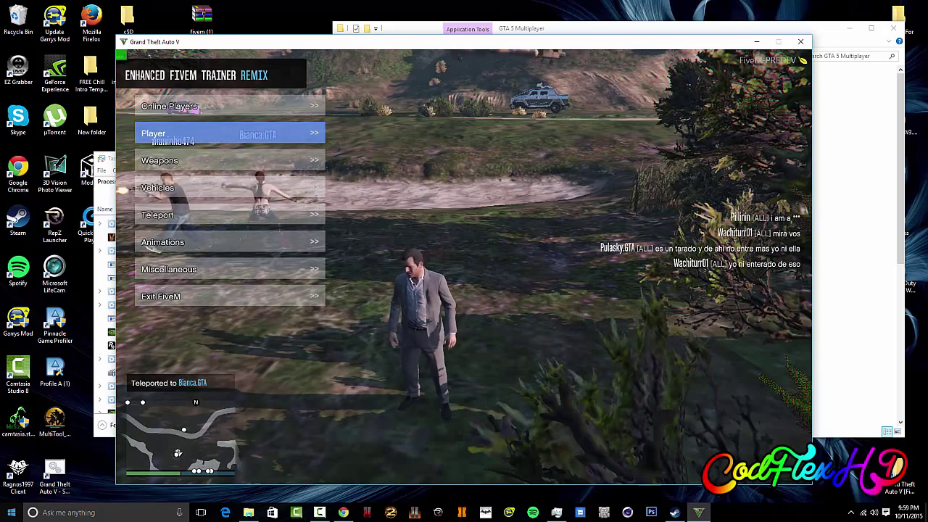
key(Up)
key(Return)
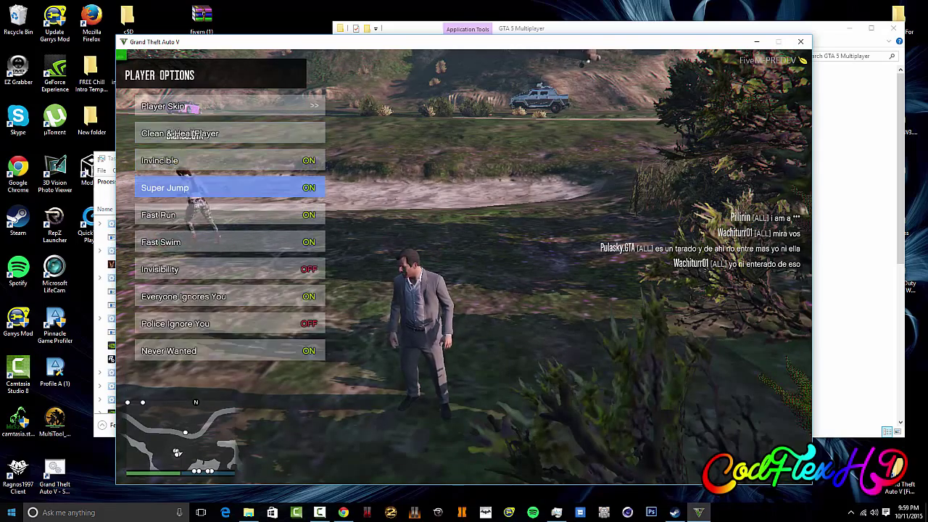
key(Up)
key(Up)
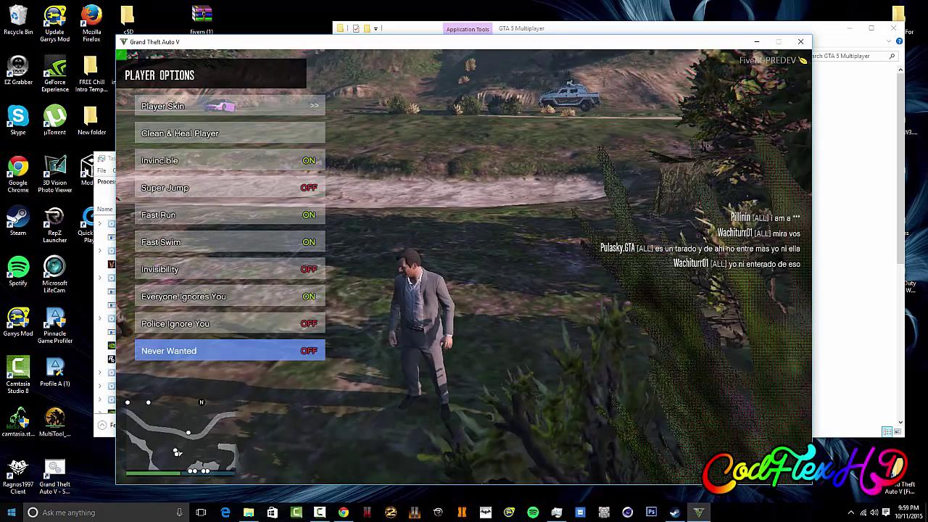
Step: Change the player skin to Animals > Chimp
key(Down)
key(Return)
key(Down)
key(Down)
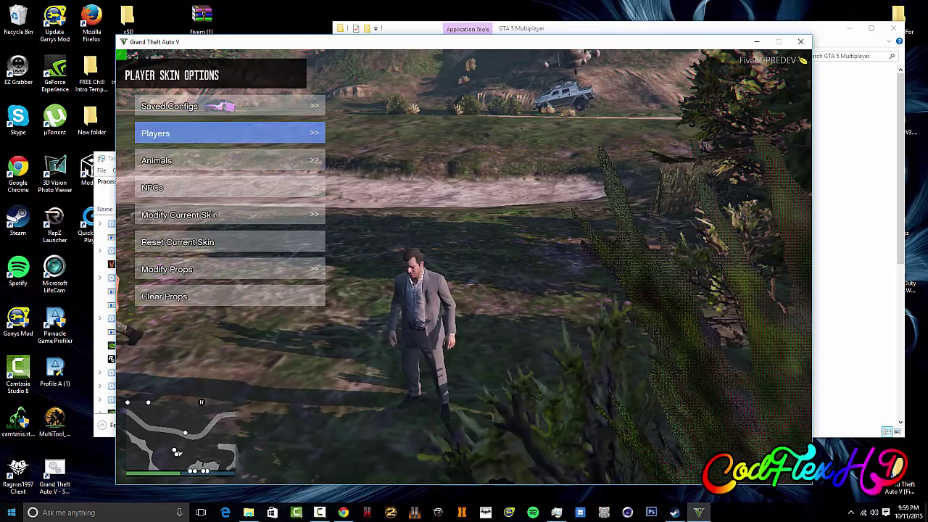
key(Return)
key(Down)
key(Down)
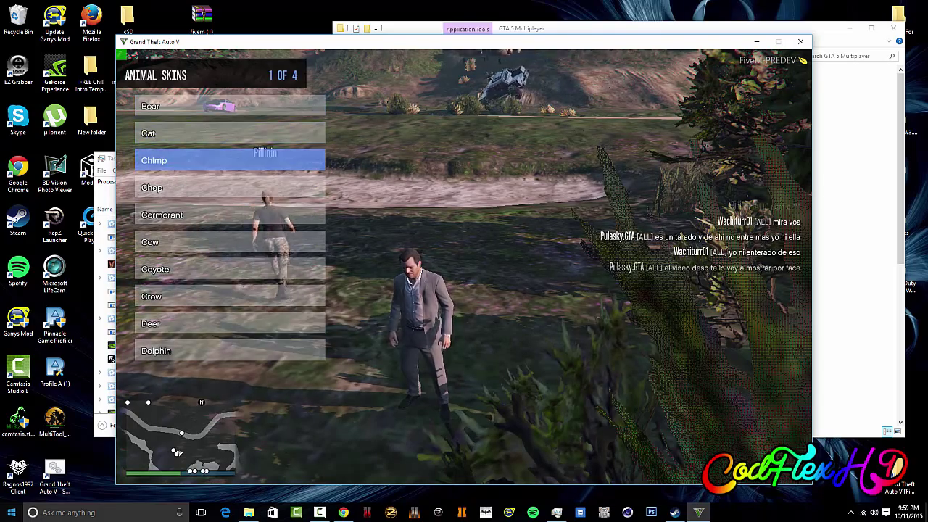
key(Return)
key(BackSpace)
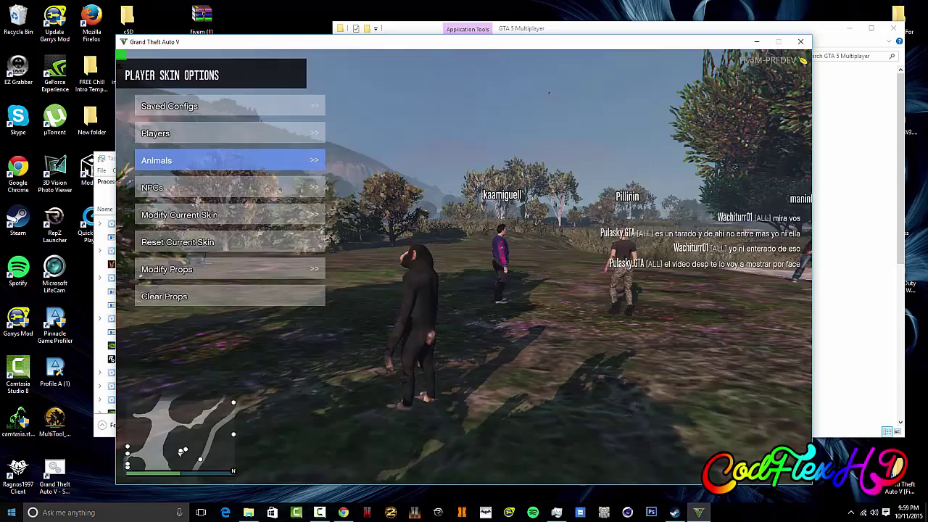
key(BackSpace)
Step: In Weapon Options, turn on Infinite Ammo, Infinite Parachutes and No Reload
key(Down)
key(BackSpace)
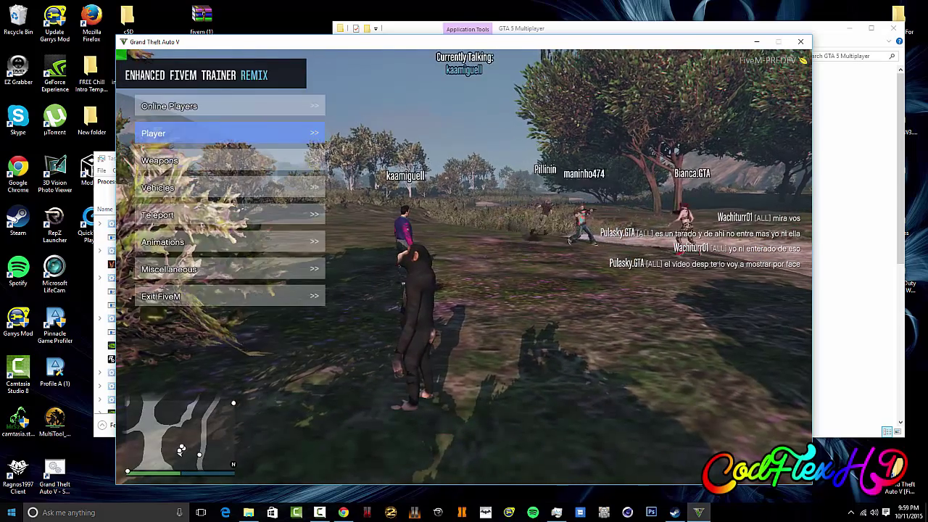
key(Down)
key(Return)
key(Down)
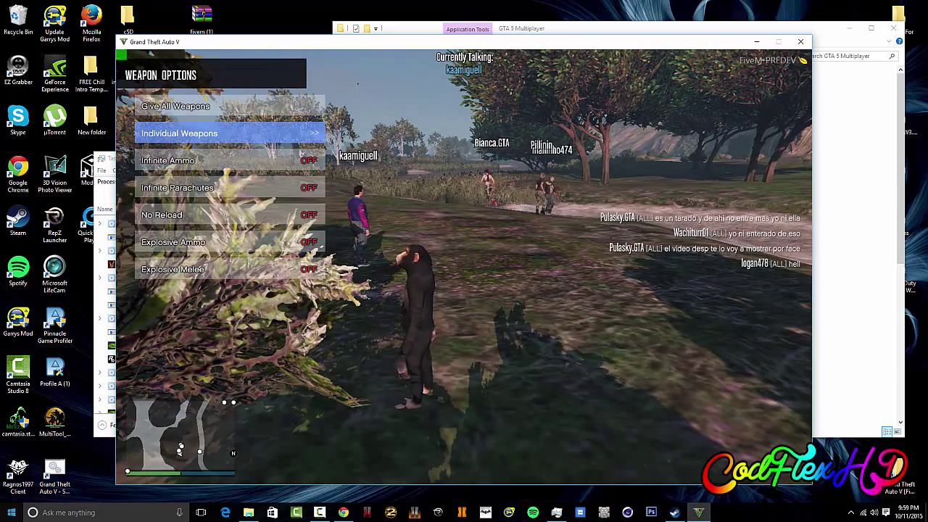
key(Down)
key(Return)
key(Down)
key(Return)
key(Down)
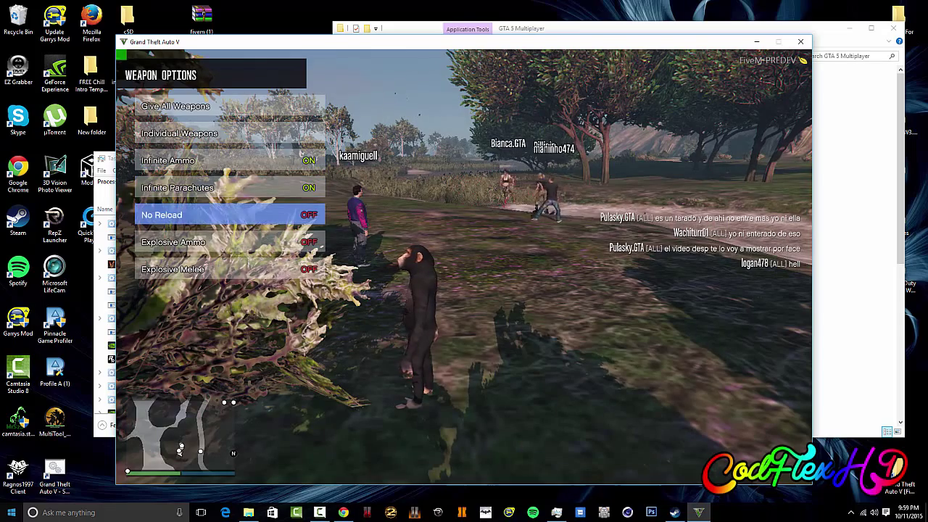
key(Return)
key(Down)
Step: Give the chimp all weapons, close the trainer, and view them on the weapon wheel
key(Up)
key(Up)
key(Up)
key(Up)
key(Up)
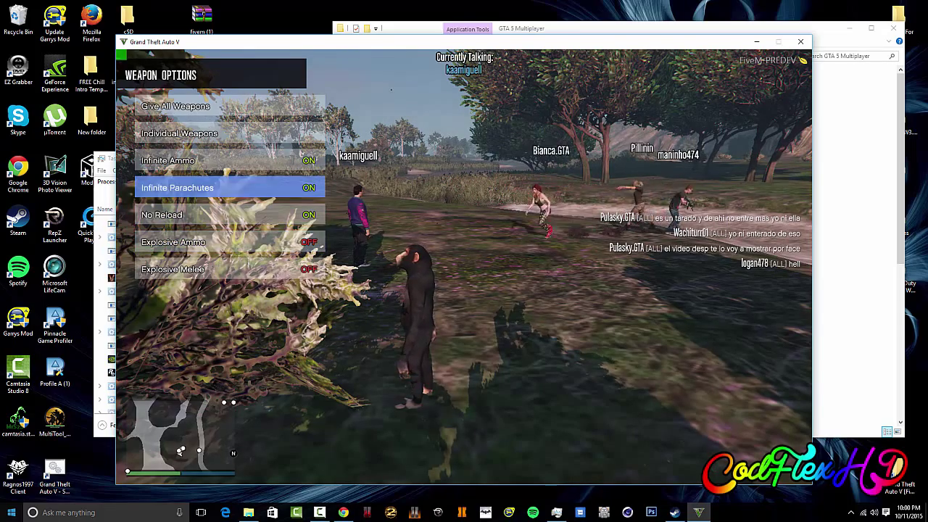
key(Return)
key(F7)
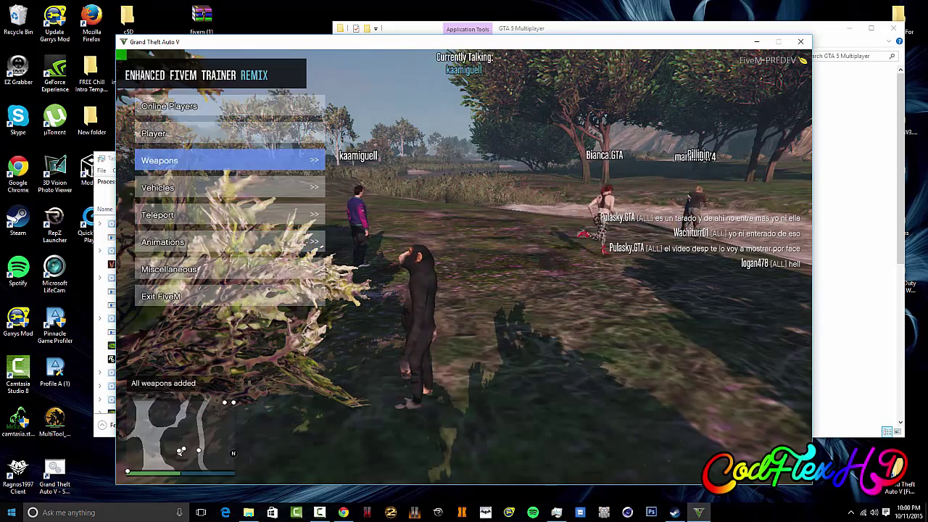
key(F7)
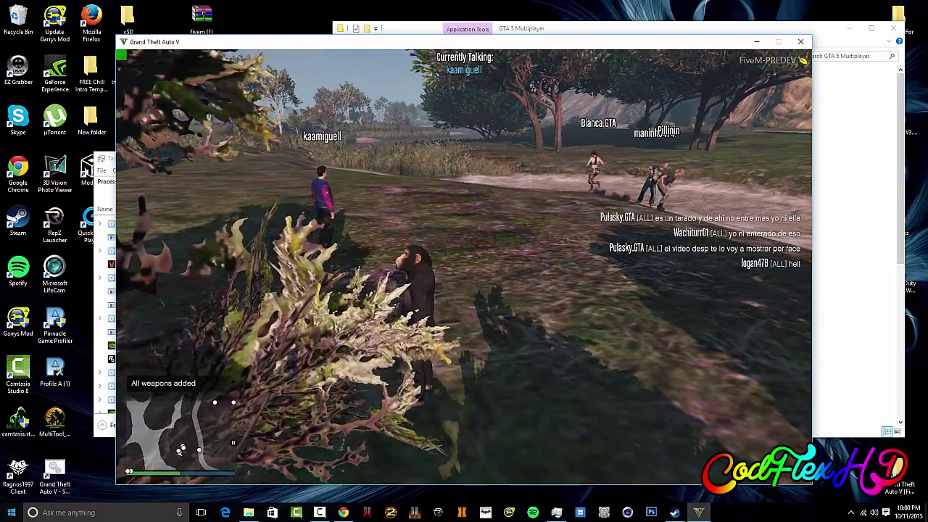
key(Tab)
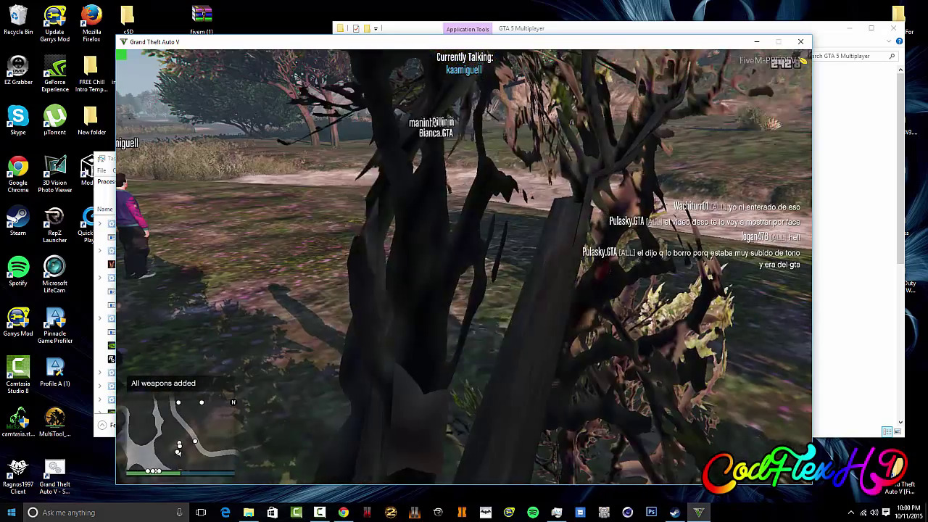
key(Tab)
mouse_move(465, 326)
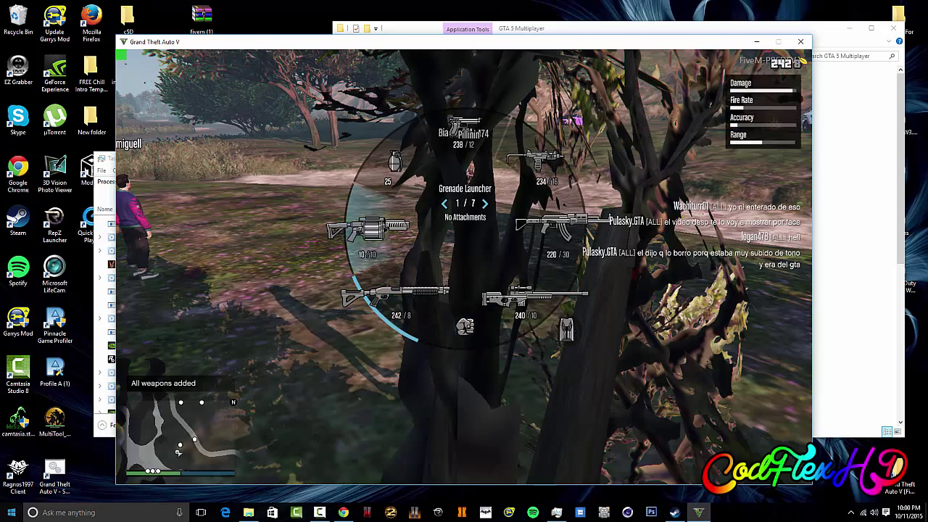
Step: Walk the chimp forward with W until it stands in the field beside another player
key(w)
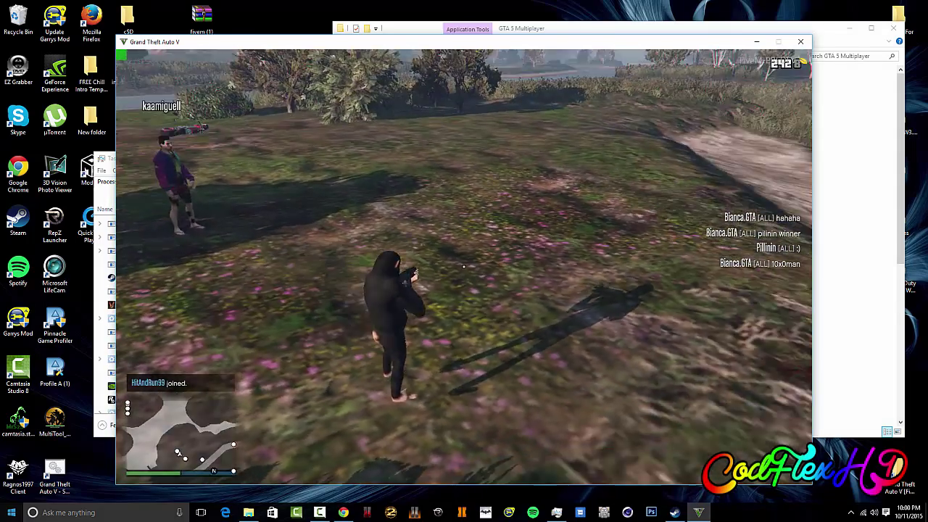
Step: Spawn a black Progen T20 from the trainer's Supercars list, then reopen Vehicle Options
key(F7)
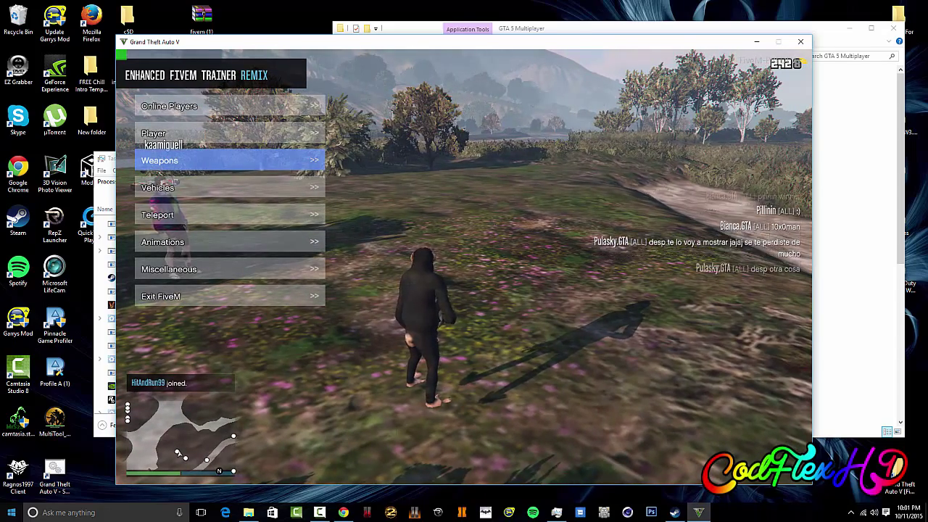
key(Tab)
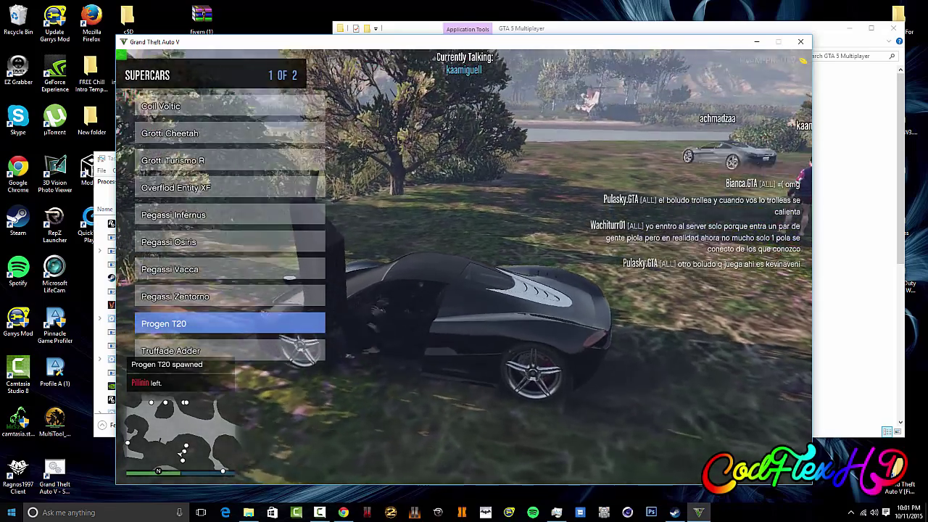
key(BackSpace)
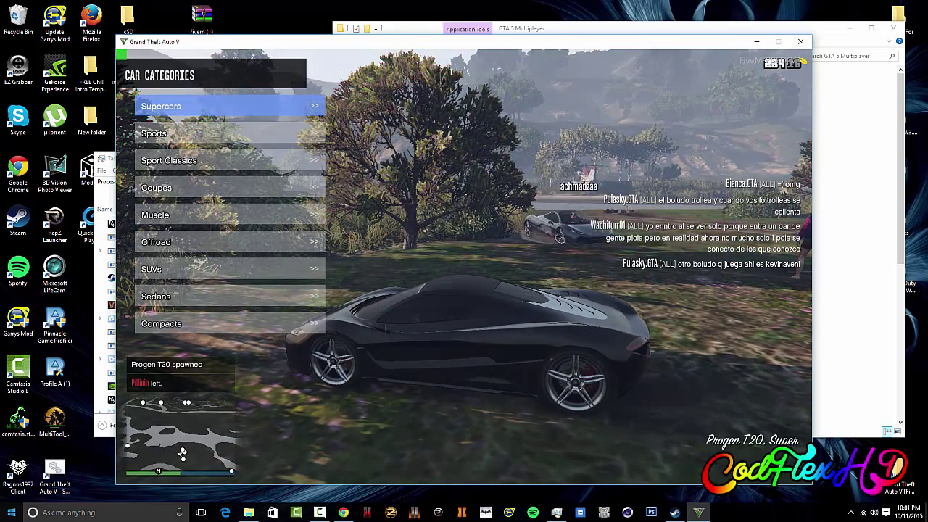
key(BackSpace)
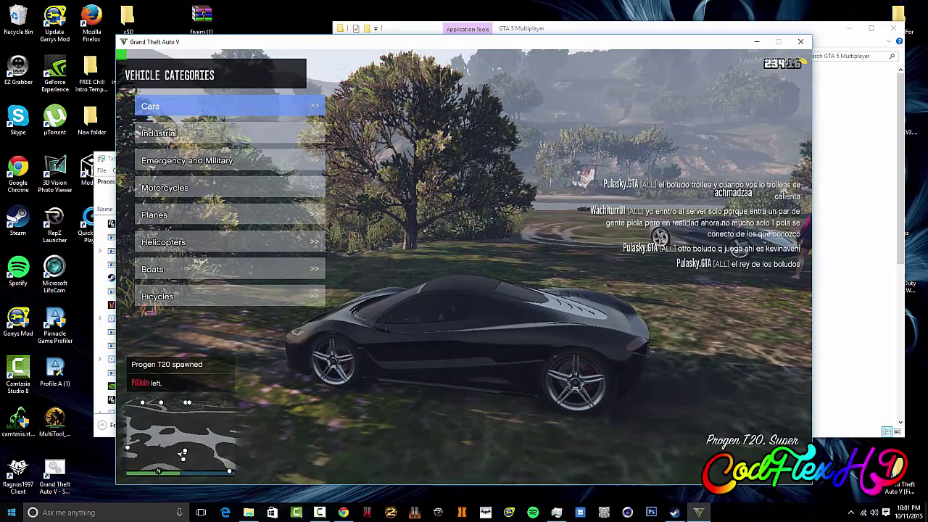
key(BackSpace)
key(F4)
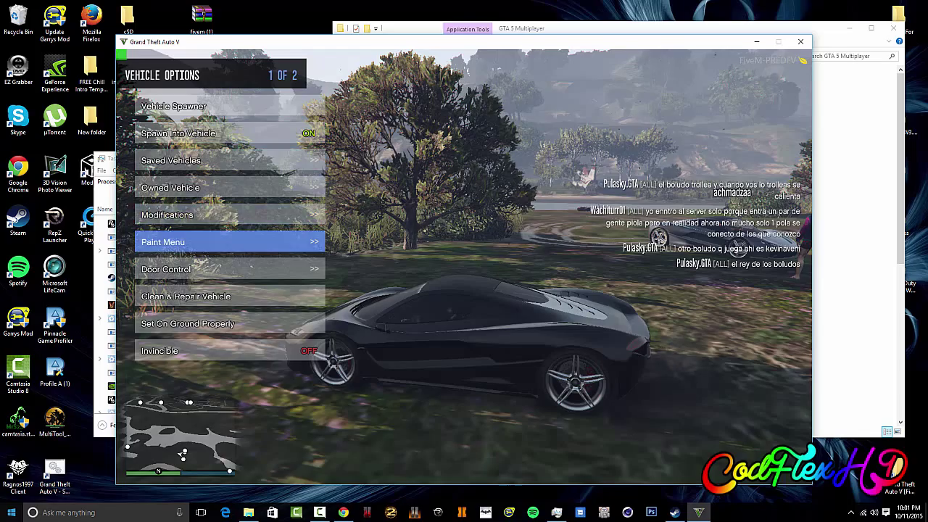
Step: Browse the Paint Menu's matte colours, previewing matte gray on the car
key(Return)
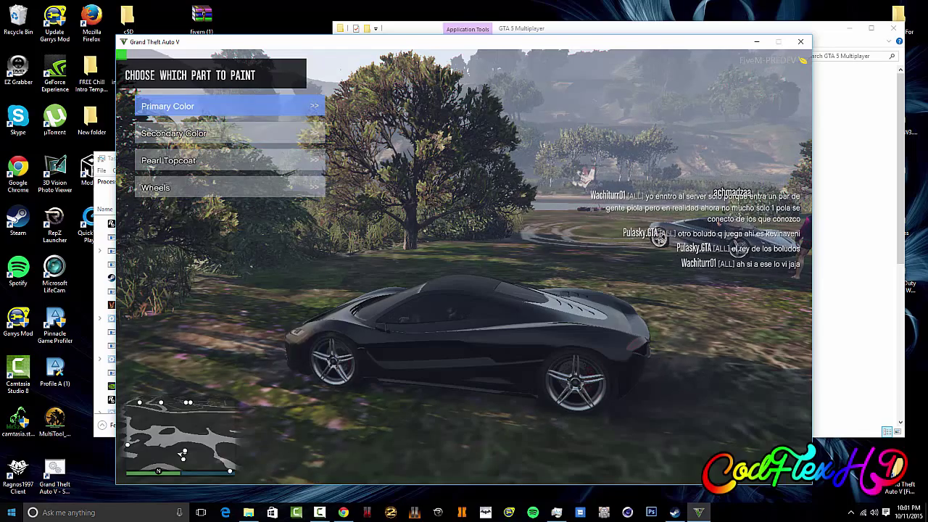
key(Down)
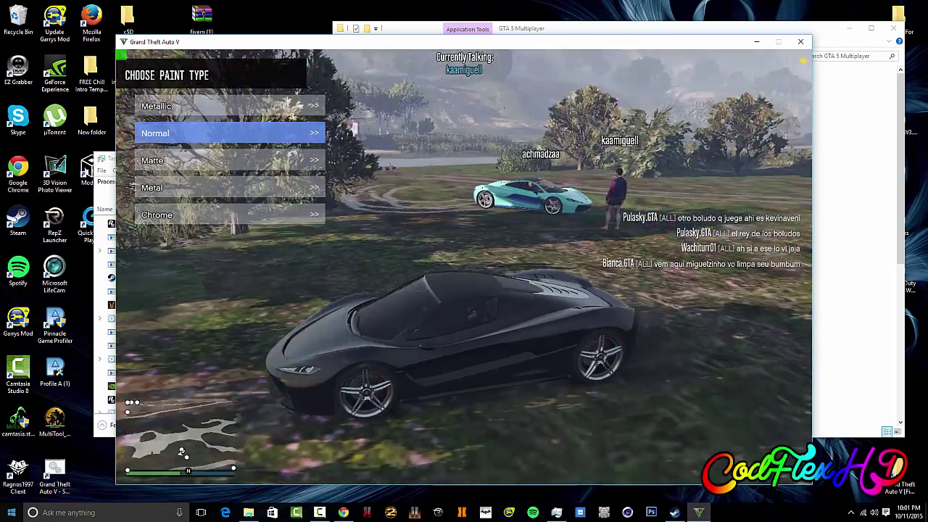
key(Down)
key(Return)
key(Down)
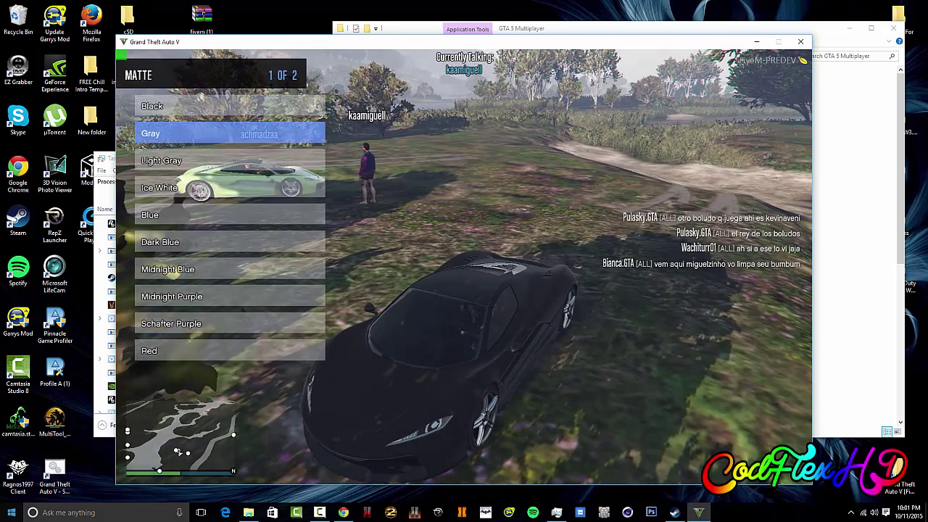
key(BackSpace)
key(BackSpace)
Step: Set the Progen T20's primary colour to matte Ice White
key(Return)
key(Down)
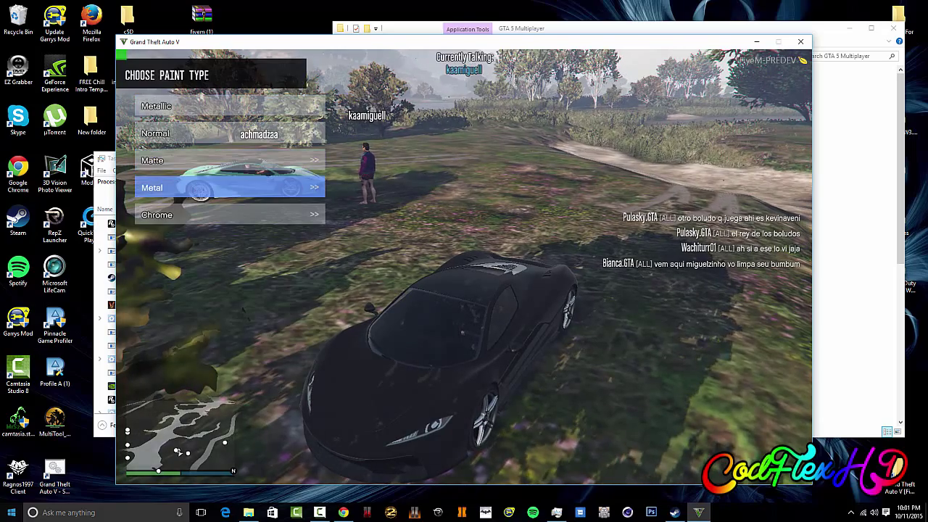
key(Down)
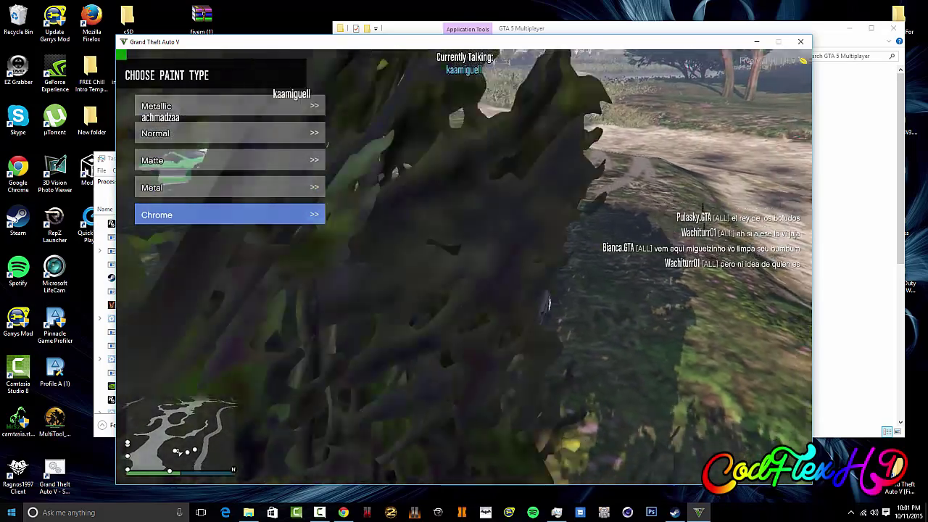
key(Down)
key(Down)
key(Down)
key(Down)
key(Up)
key(Return)
key(Down)
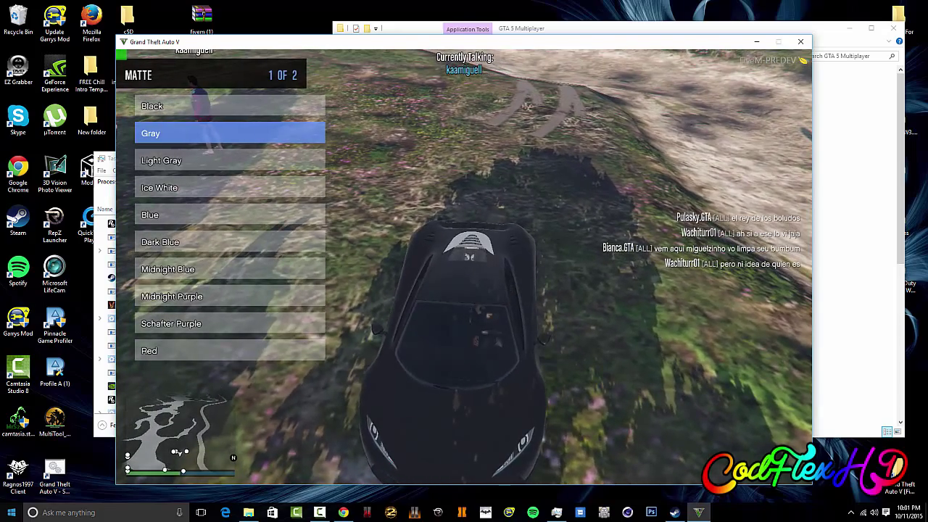
key(Down)
key(Down)
key(Down)
key(Up)
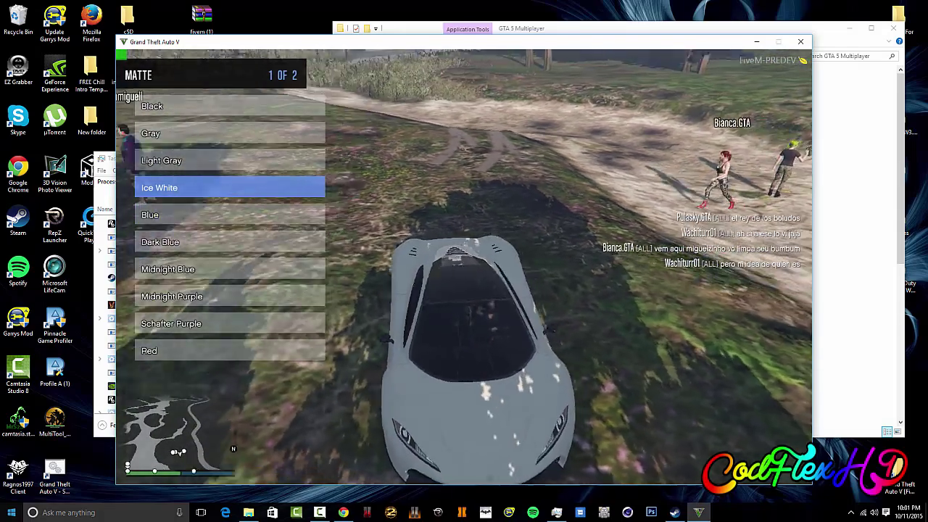
key(BackSpace)
key(BackSpace)
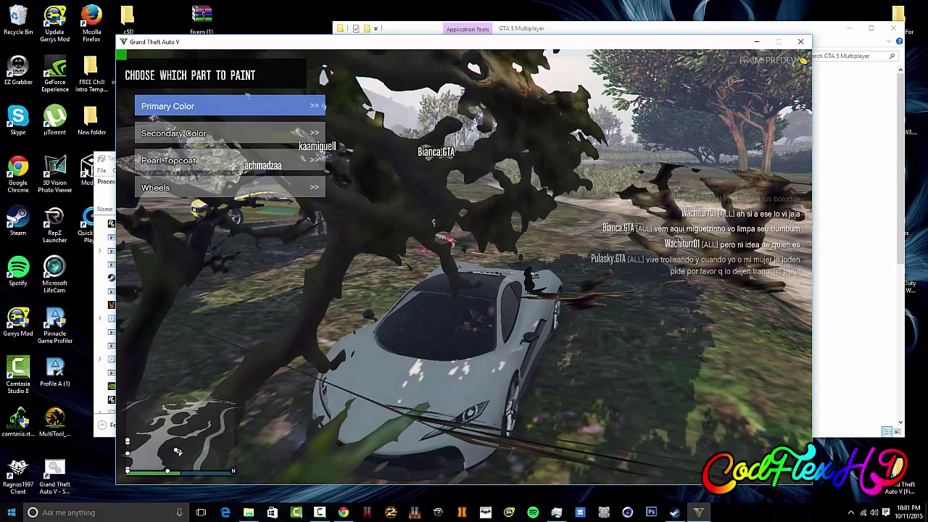
key(BackSpace)
key(Return)
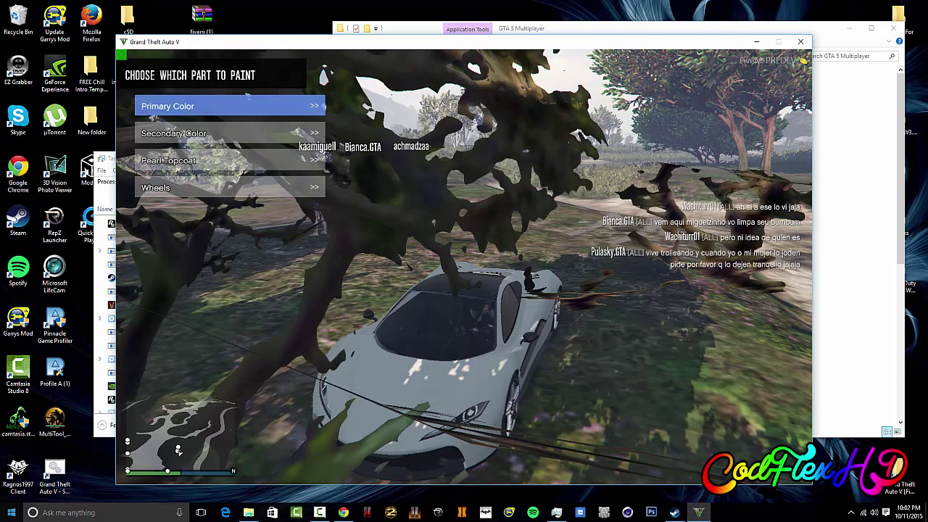
Step: End the unresponsive FiveM process in Task Manager
key(super)
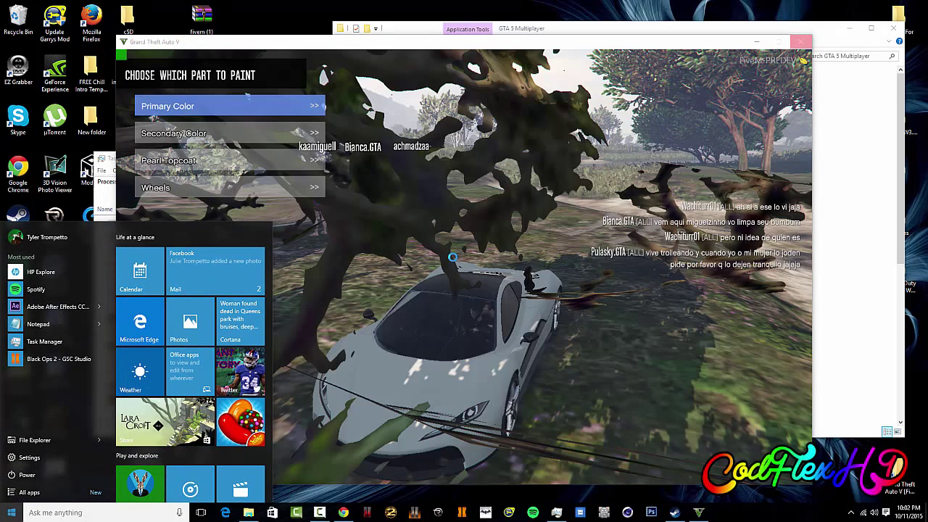
click(44, 341)
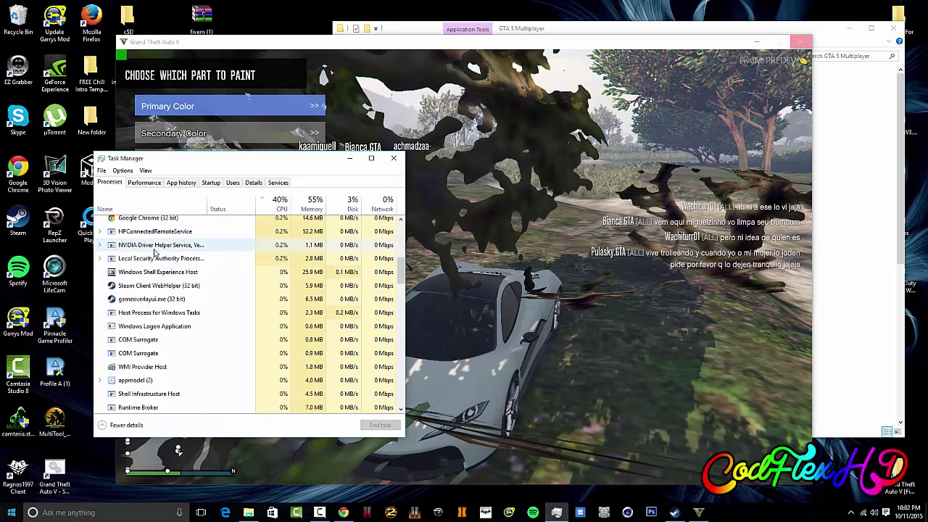
scroll(155, 251, up, 8)
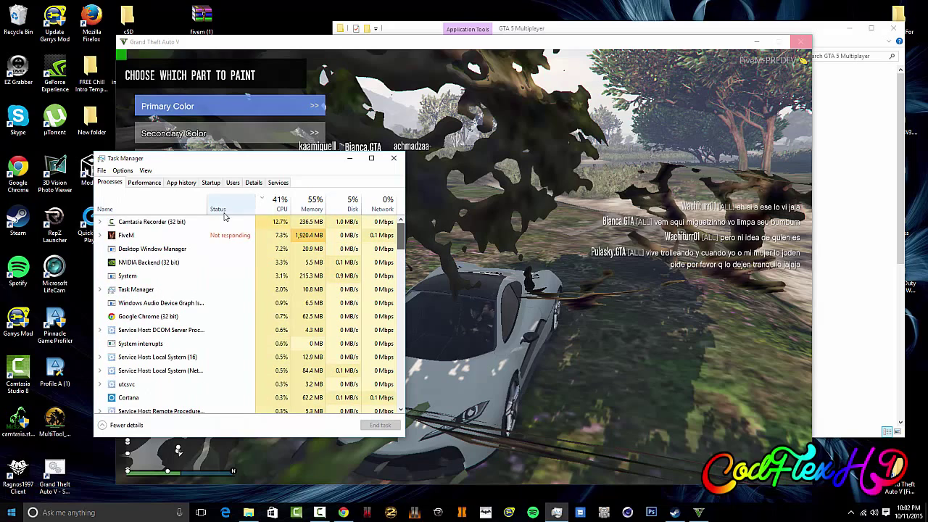
click(221, 234)
click(378, 425)
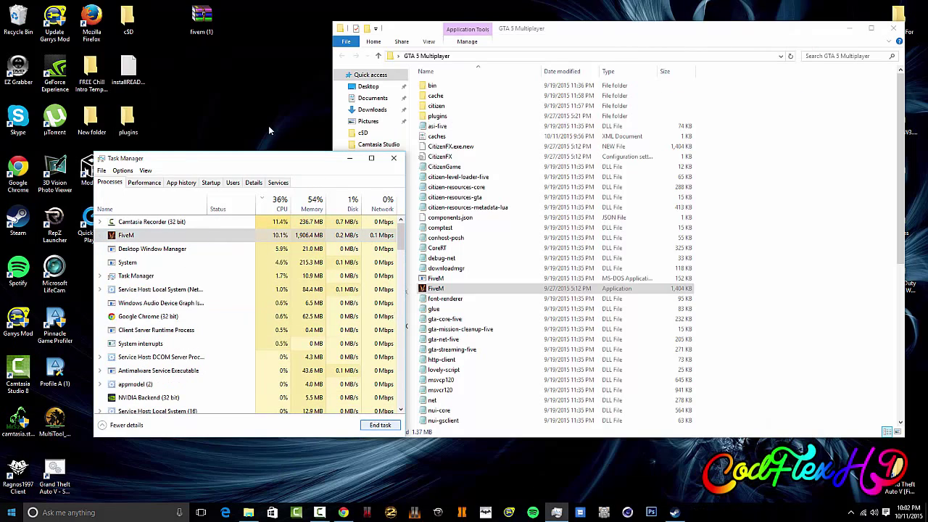